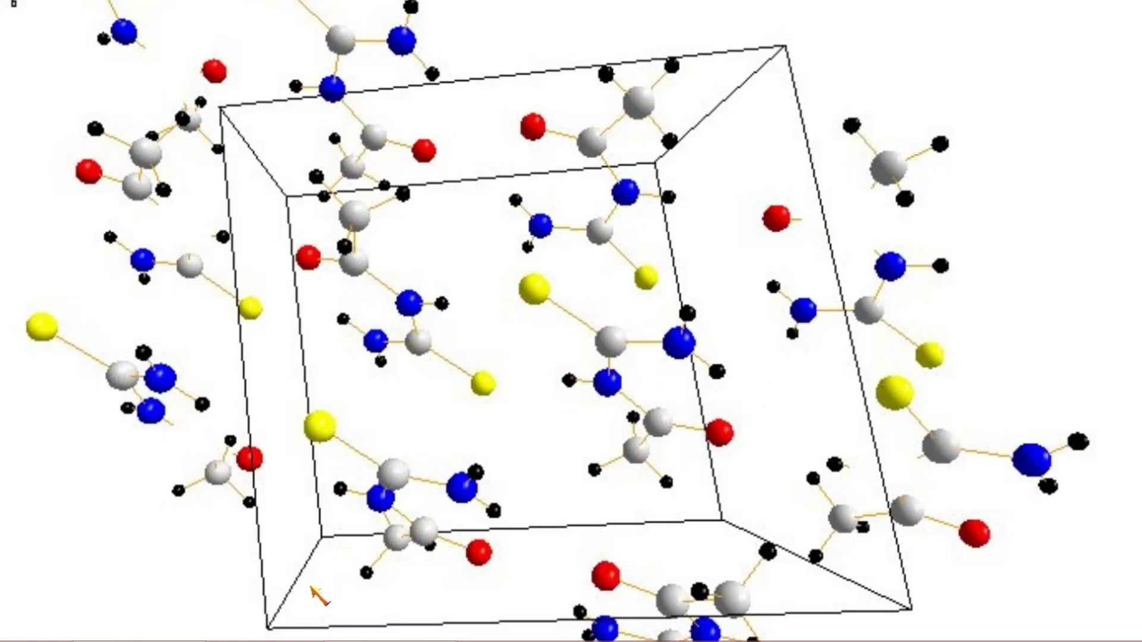
# Launch CrystalExplorer from the Windows taskbar to get an empty Untitled workspace
pyautogui.moveTo(305, 640)
pyautogui.click(265, 623)
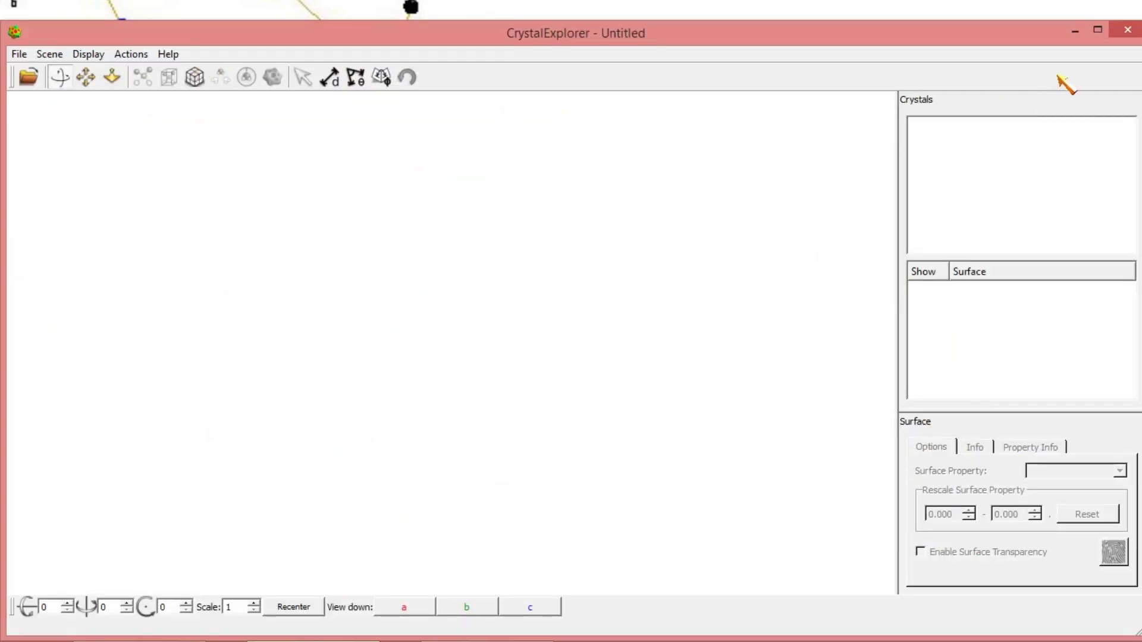
# Maximize the window and load ADITYA.cif, then rotate its two molecules
pyautogui.click(1097, 29)
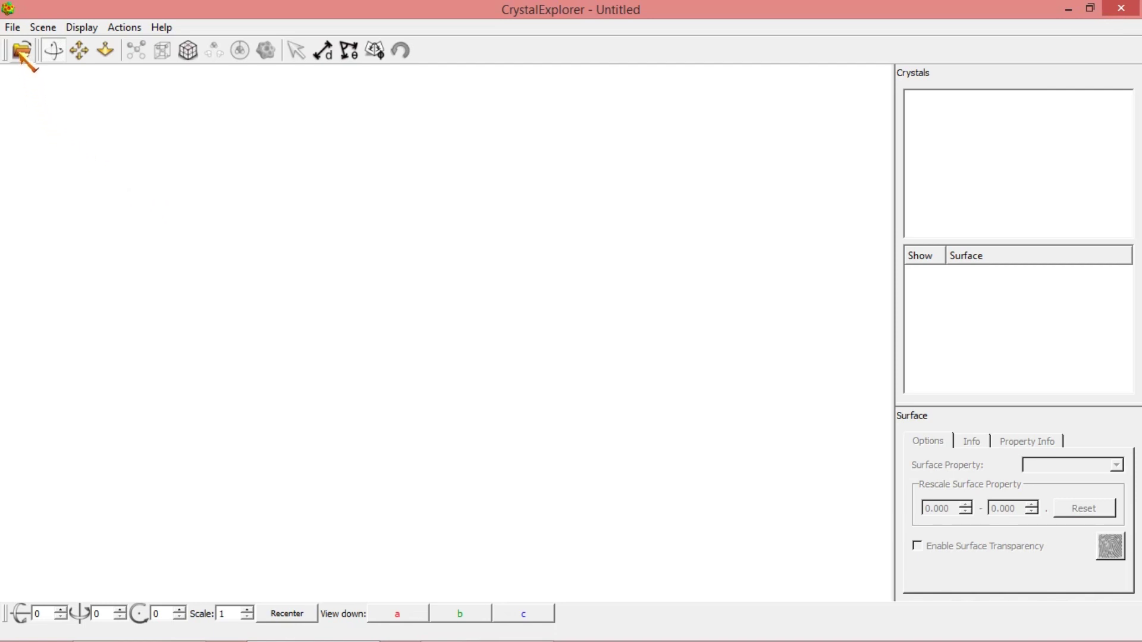
pyautogui.click(22, 52)
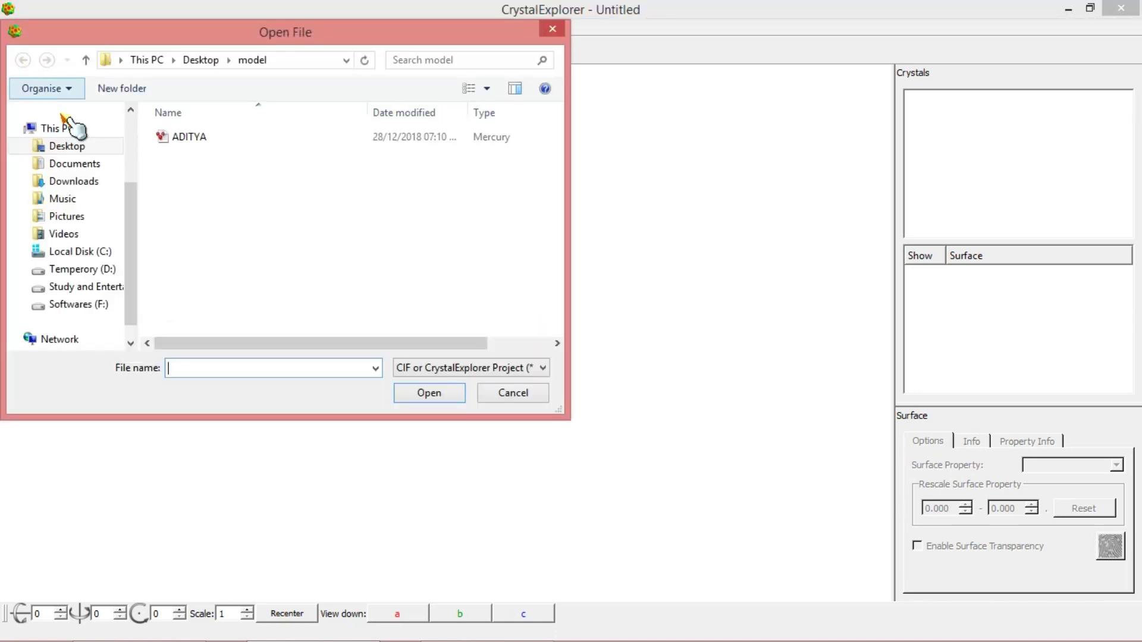
pyautogui.doubleClick(211, 142)
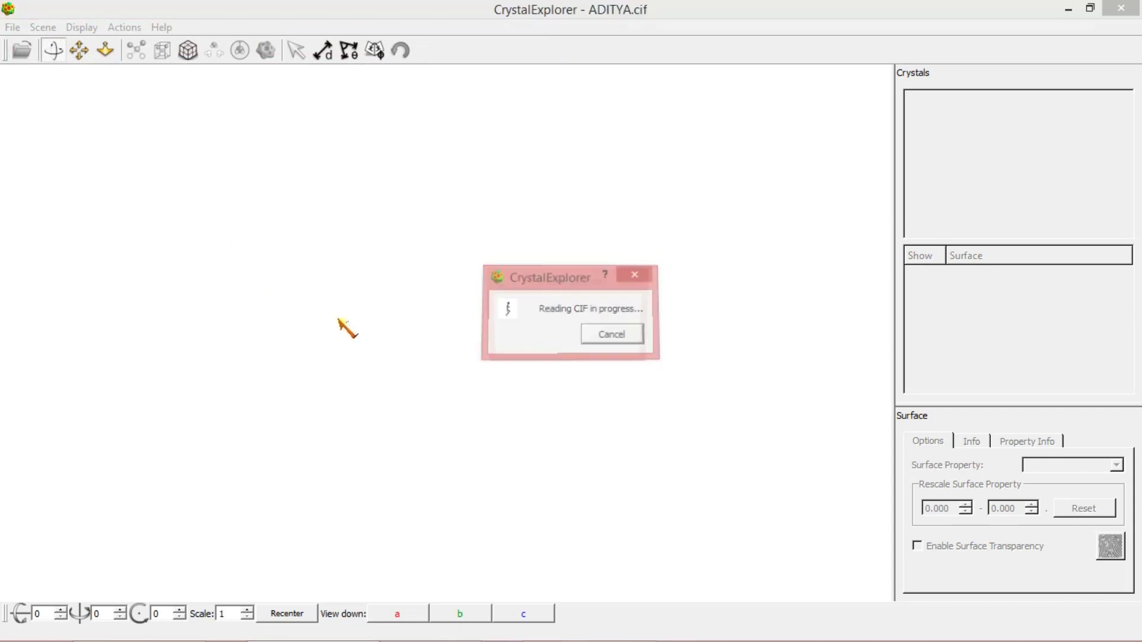
pyautogui.moveTo(492, 328); pyautogui.dragTo(460, 313)
# Zoom and rotate the view so both aditya molecules are clearly visible side by side
pyautogui.scroll(4, 479, 368)
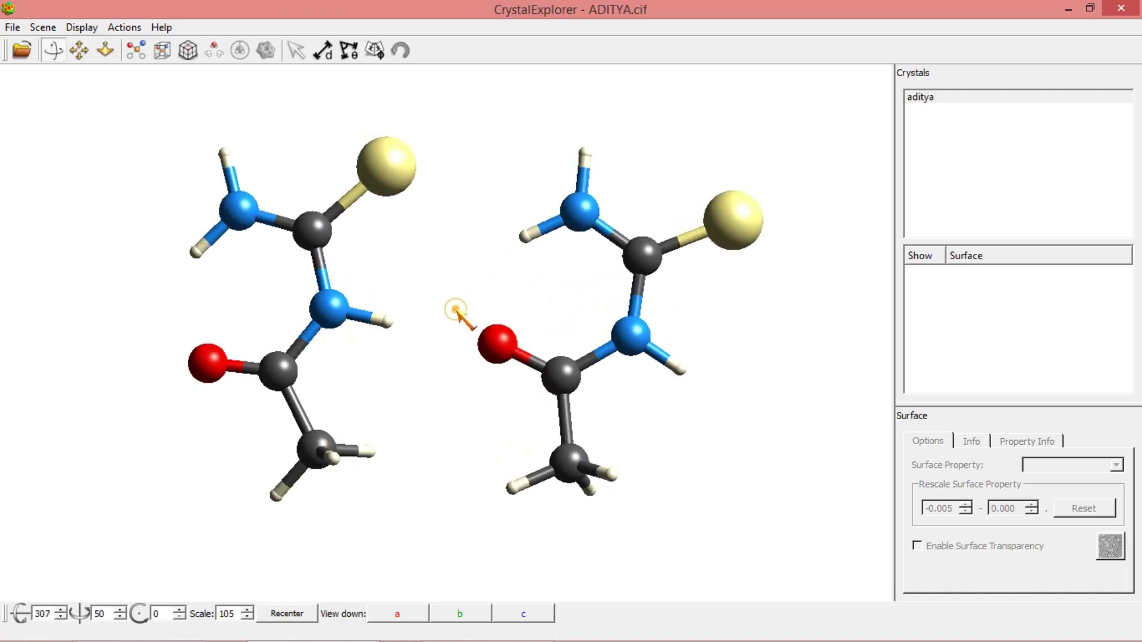
pyautogui.scroll(3, 457, 312)
pyautogui.moveTo(457, 309)
pyautogui.mouseDown()
pyautogui.moveTo(457, 208)
pyautogui.moveTo(466, 318)
pyautogui.mouseUp()
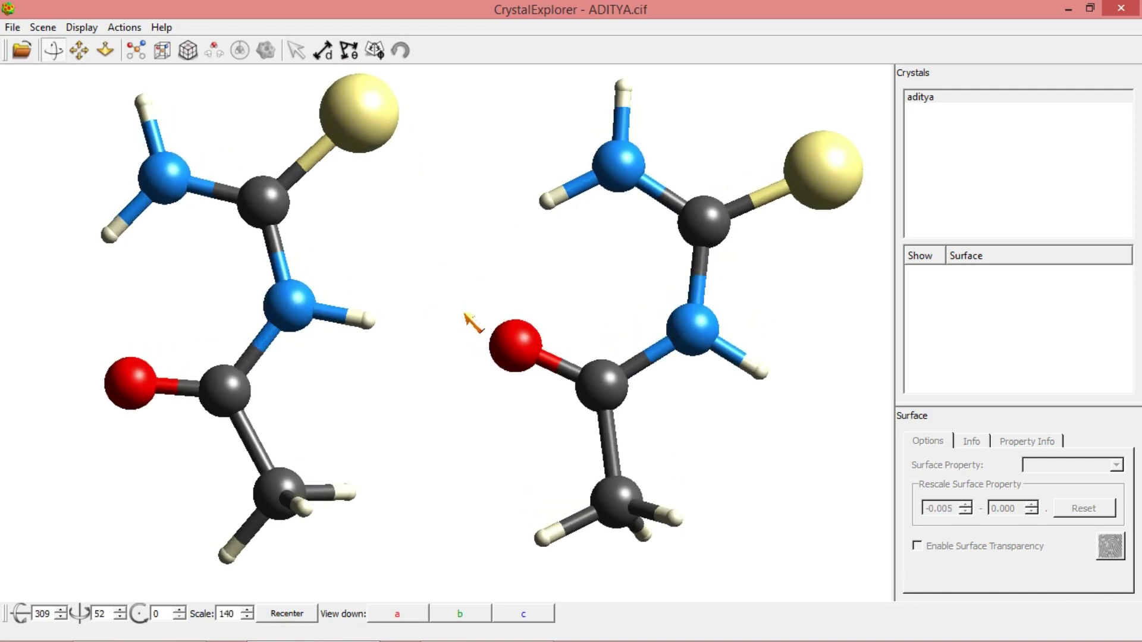
pyautogui.scroll(-2, 440, 357)
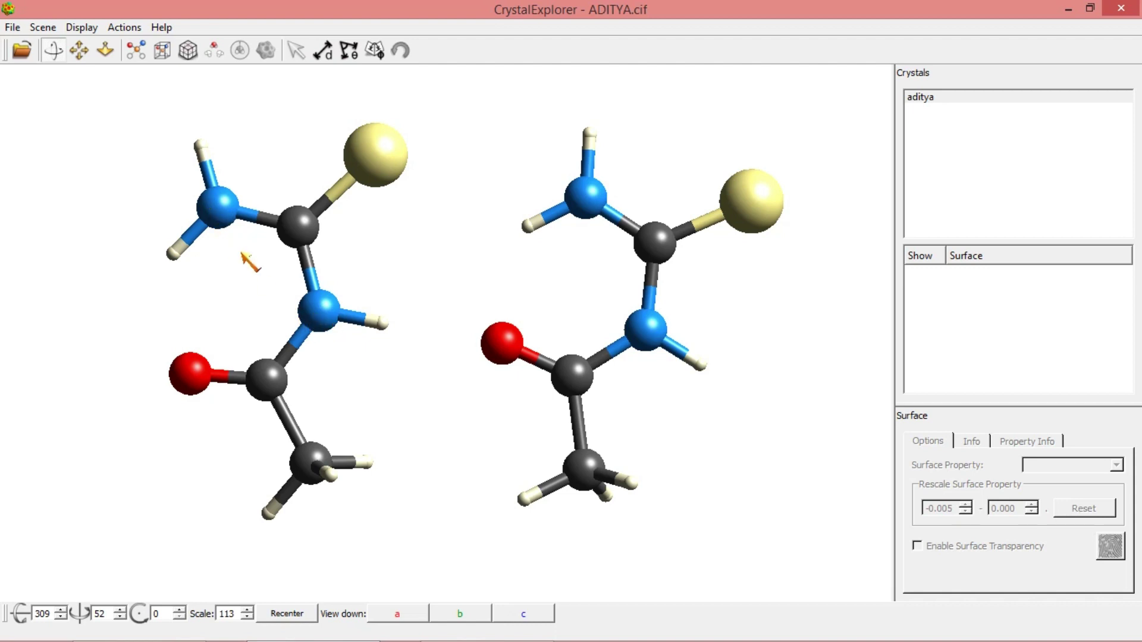
pyautogui.rightClick(379, 160)
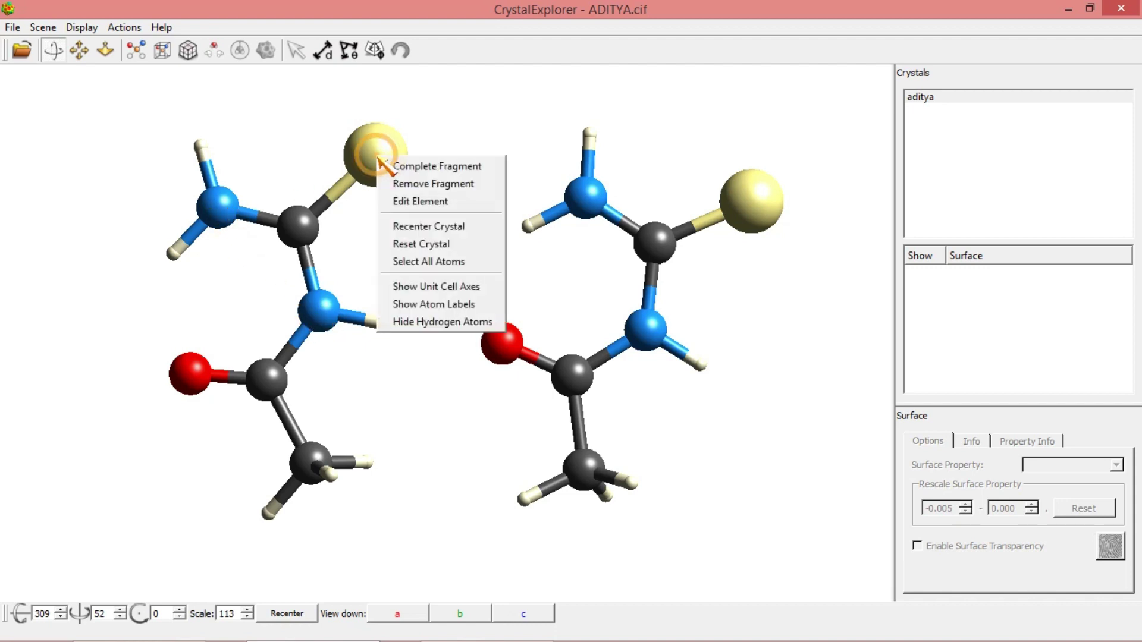
# Recolour all sulfur atoms bright yellow in the element settings
pyautogui.click(400, 202)
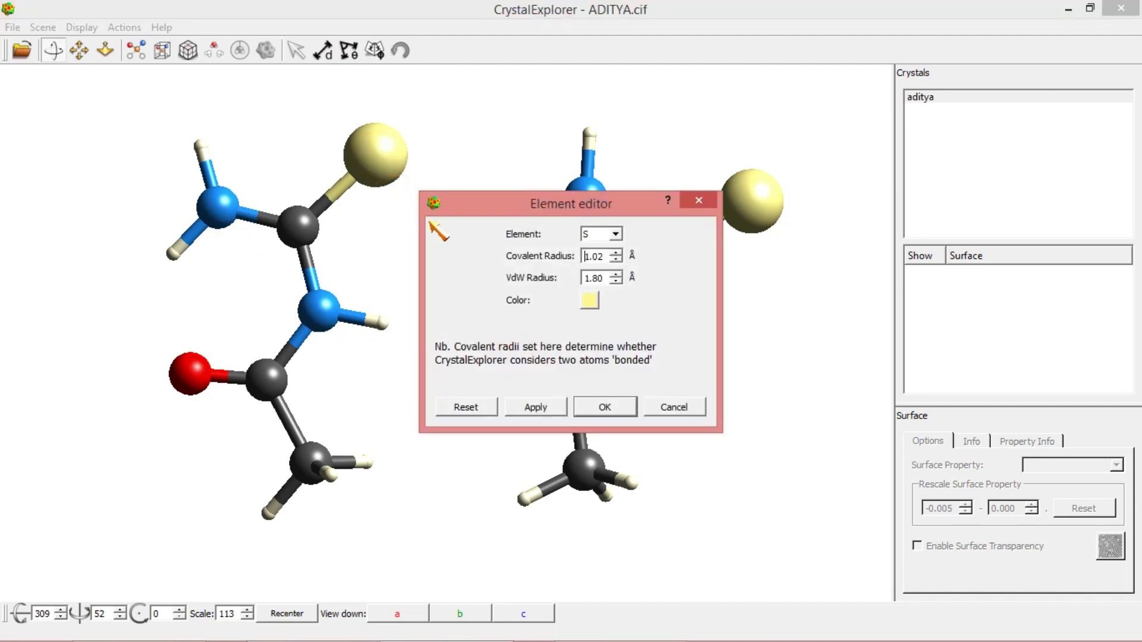
pyautogui.click(592, 300)
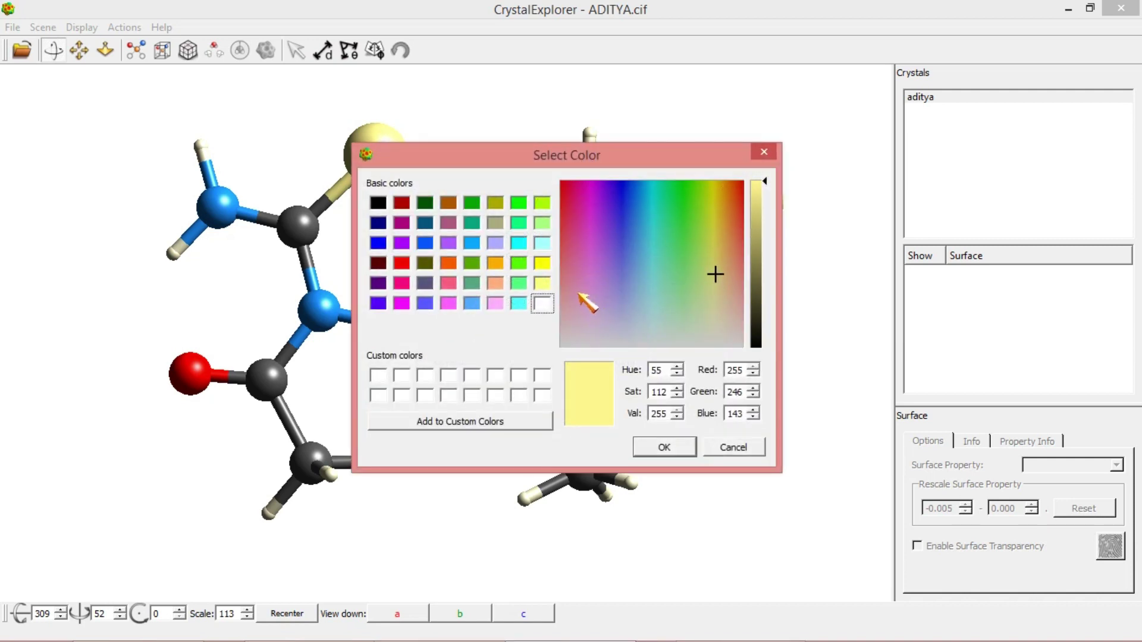
pyautogui.click(541, 262)
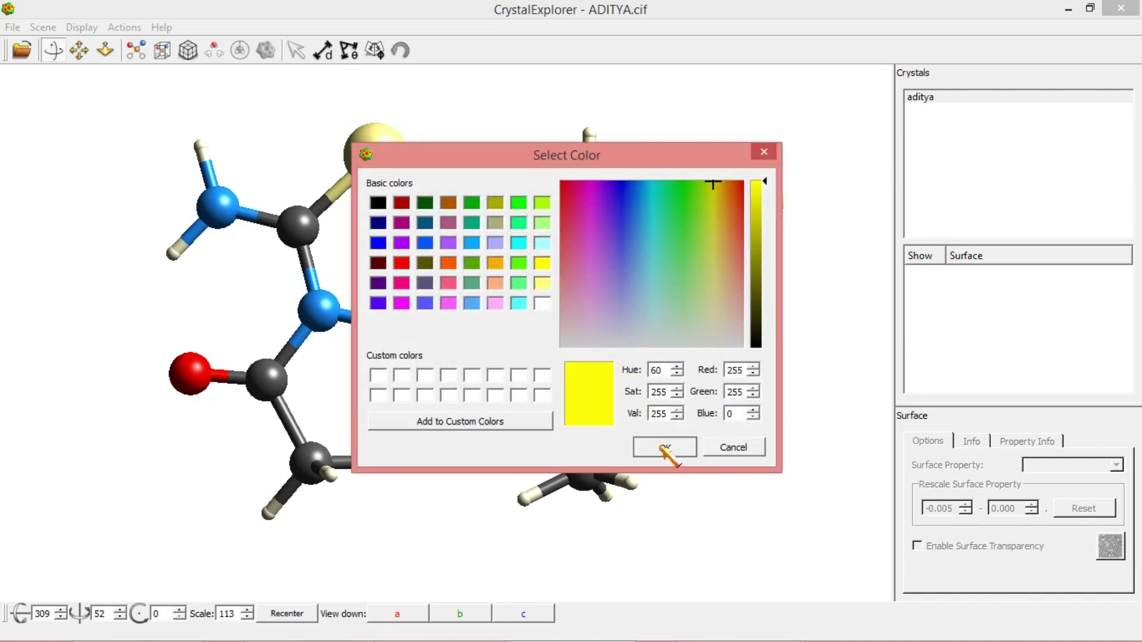
pyautogui.click(664, 449)
pyautogui.click(592, 409)
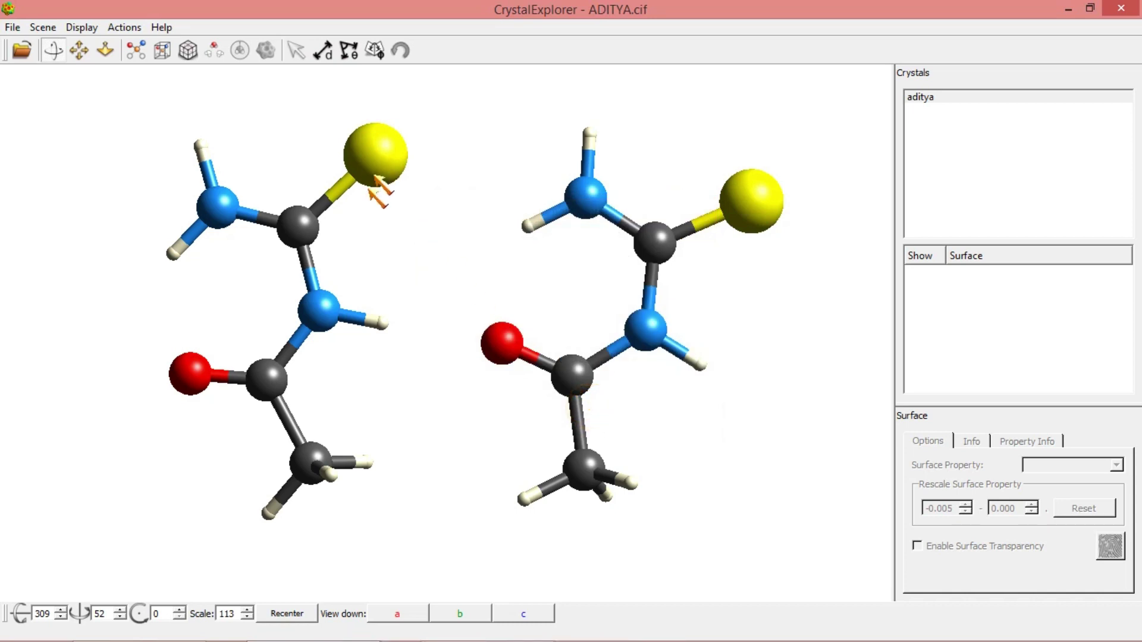
# Recolour all nitrogen atoms pure blue (0, 0, 255)
pyautogui.rightClick(216, 208)
pyautogui.click(241, 255)
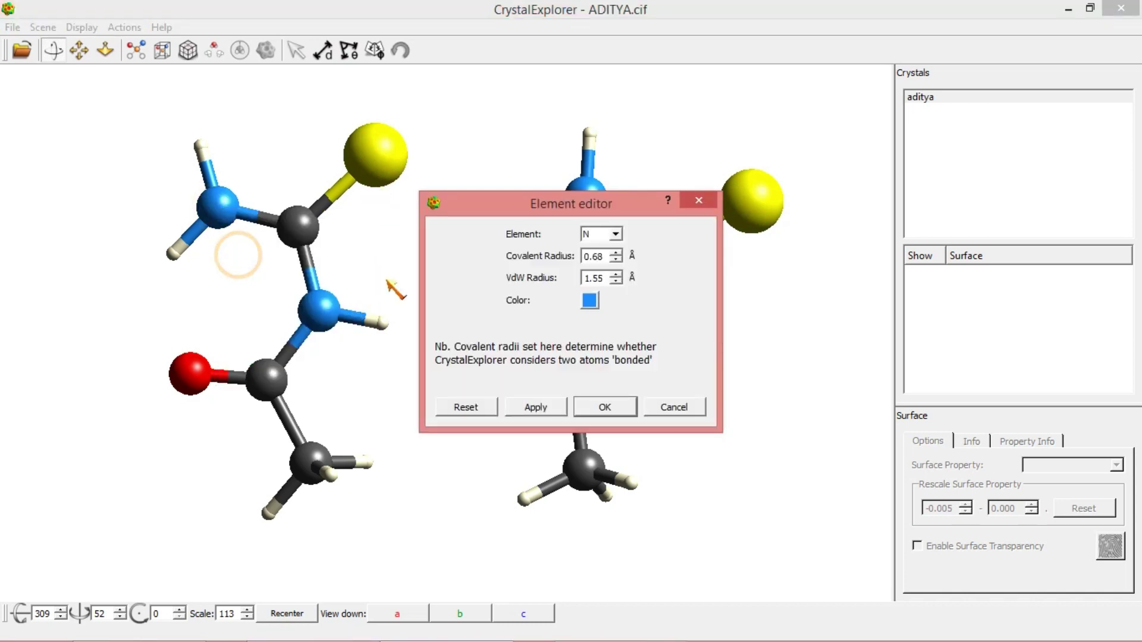
pyautogui.click(589, 299)
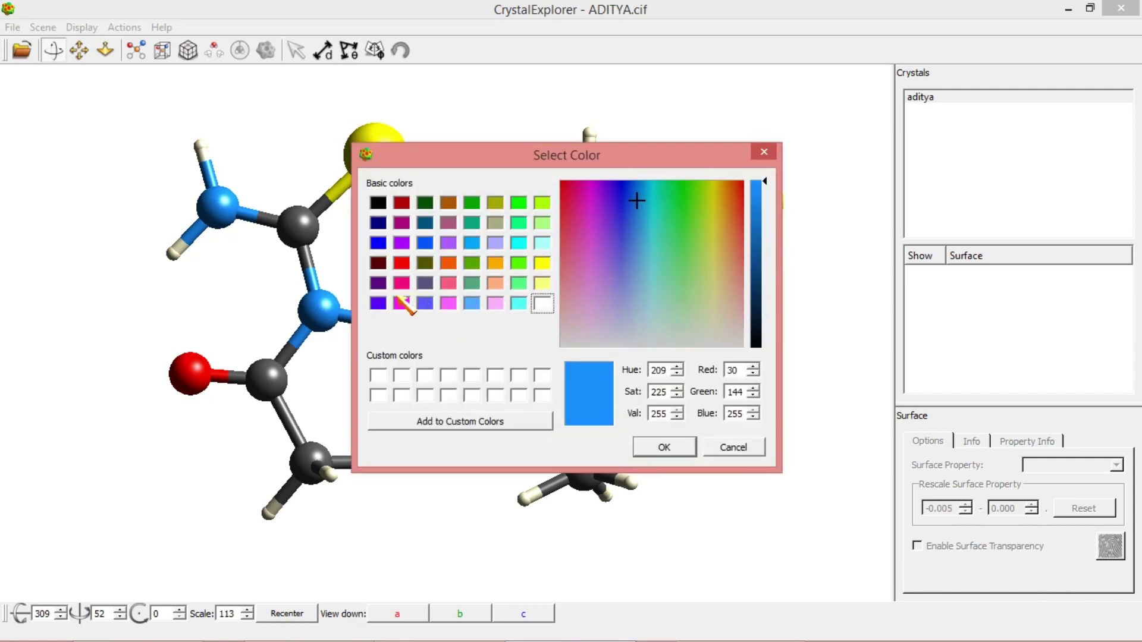
pyautogui.click(378, 242)
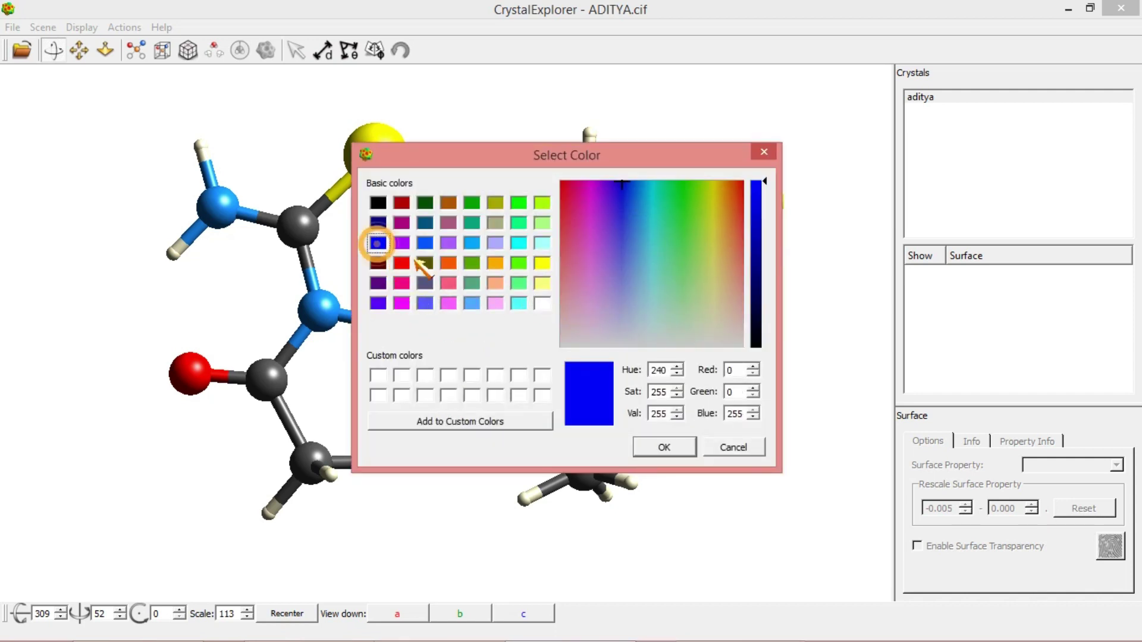
pyautogui.click(660, 446)
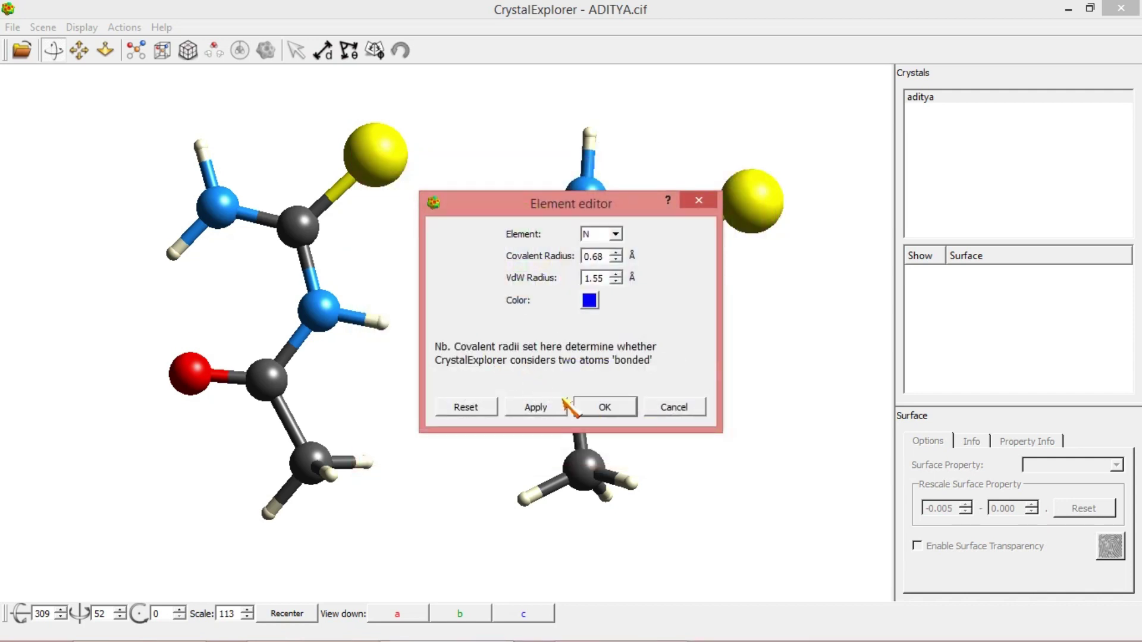
pyautogui.click(592, 409)
pyautogui.moveTo(420, 288)
pyautogui.mouseDown()
pyautogui.moveTo(452, 275)
pyautogui.moveTo(448, 301)
pyautogui.moveTo(437, 301)
pyautogui.mouseUp()
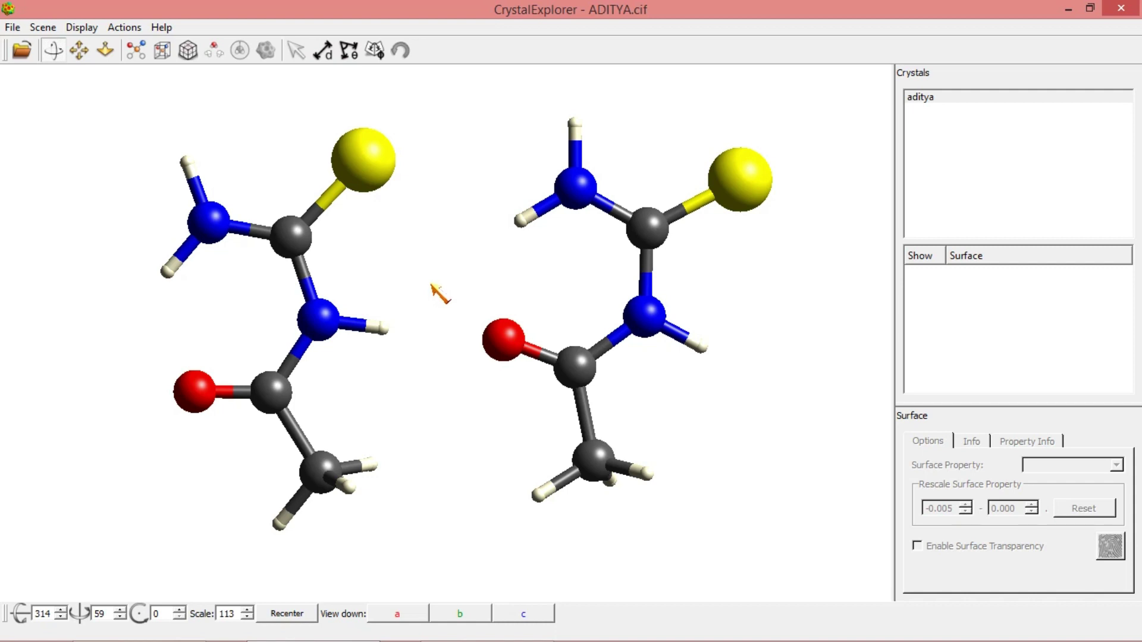
pyautogui.moveTo(432, 285)
pyautogui.mouseDown()
pyautogui.moveTo(419, 259)
pyautogui.moveTo(438, 275)
pyautogui.mouseUp()
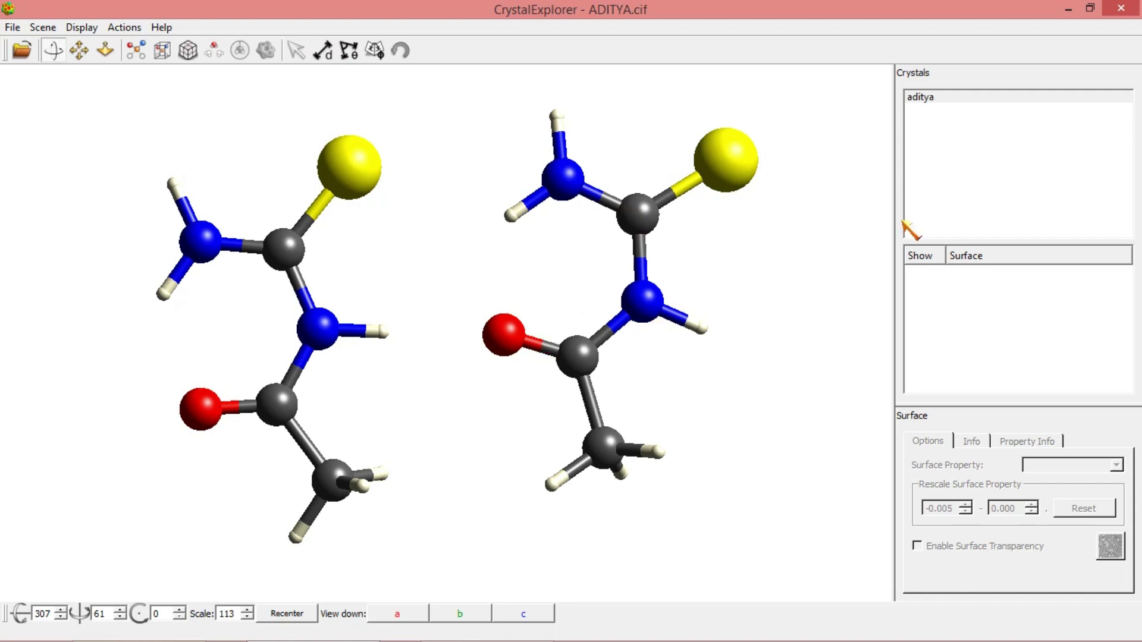
pyautogui.scroll(-1, 419, 345)
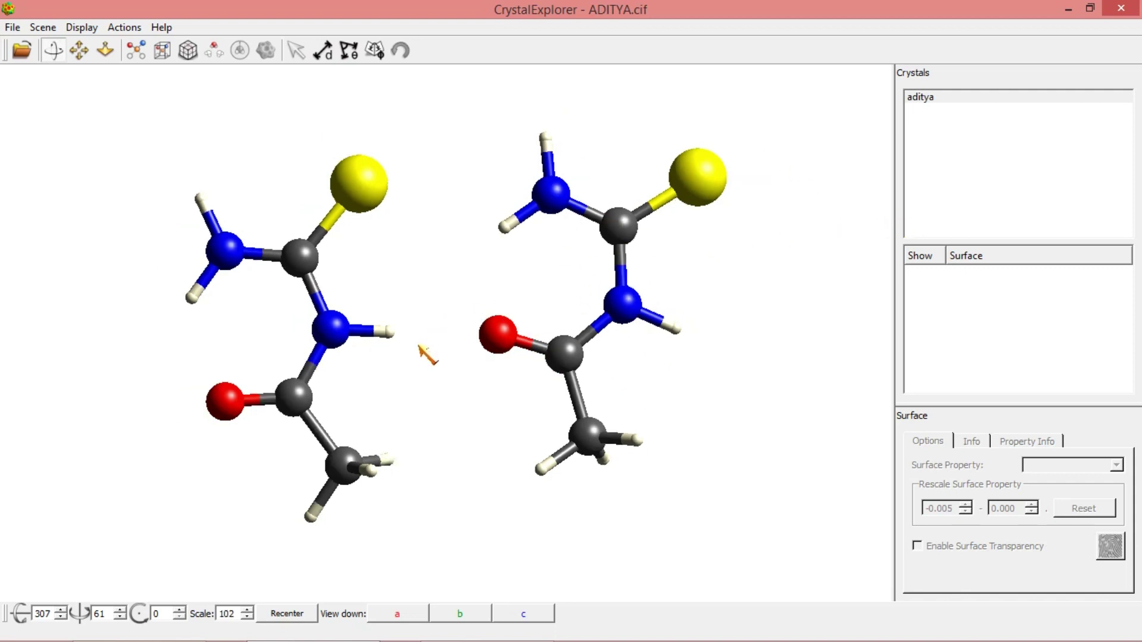
pyautogui.scroll(1, 419, 345)
pyautogui.moveTo(422, 343)
pyautogui.mouseDown()
pyautogui.moveTo(462, 344)
pyautogui.moveTo(434, 337)
pyautogui.moveTo(428, 359)
pyautogui.moveTo(431, 350)
pyautogui.mouseUp()
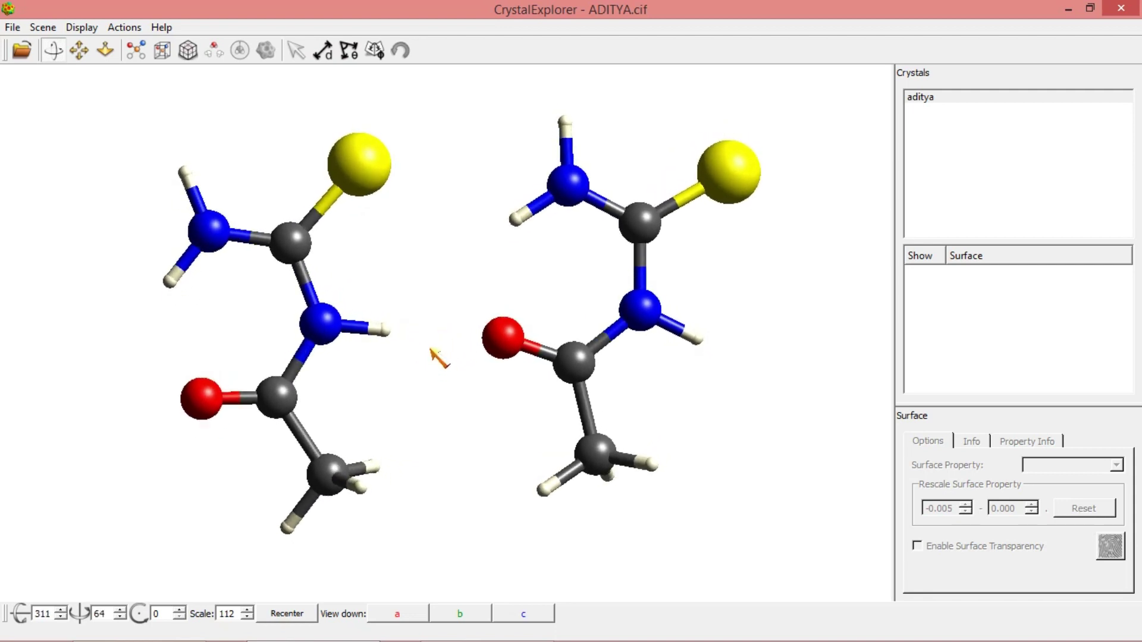
pyautogui.moveTo(403, 260); pyautogui.dragTo(387, 330)
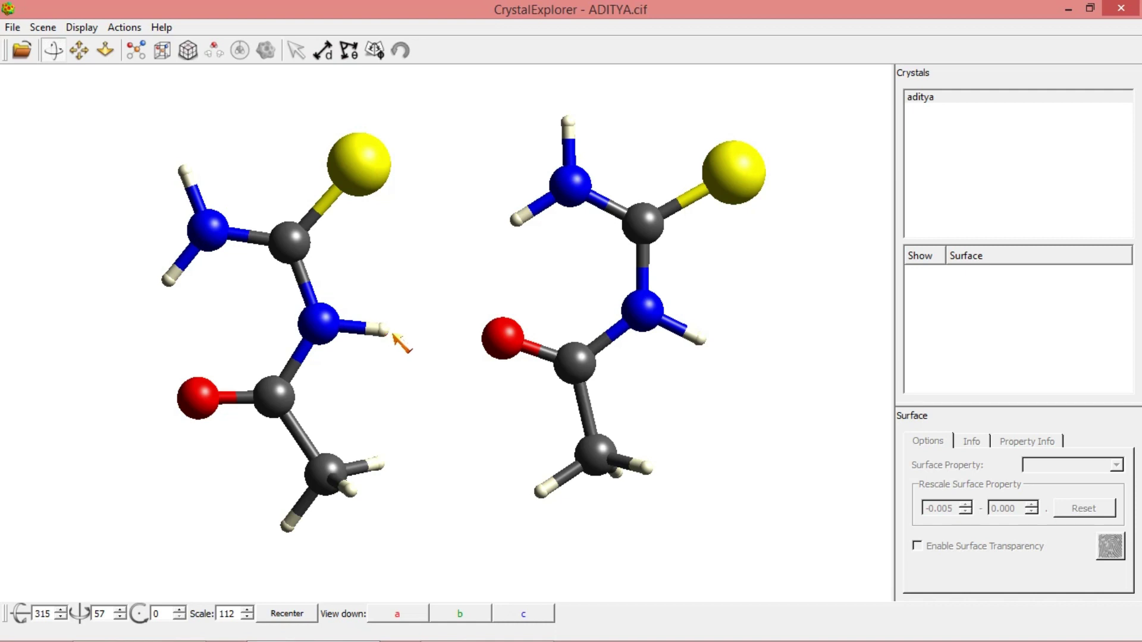
pyautogui.moveTo(244, 206); pyautogui.dragTo(227, 194)
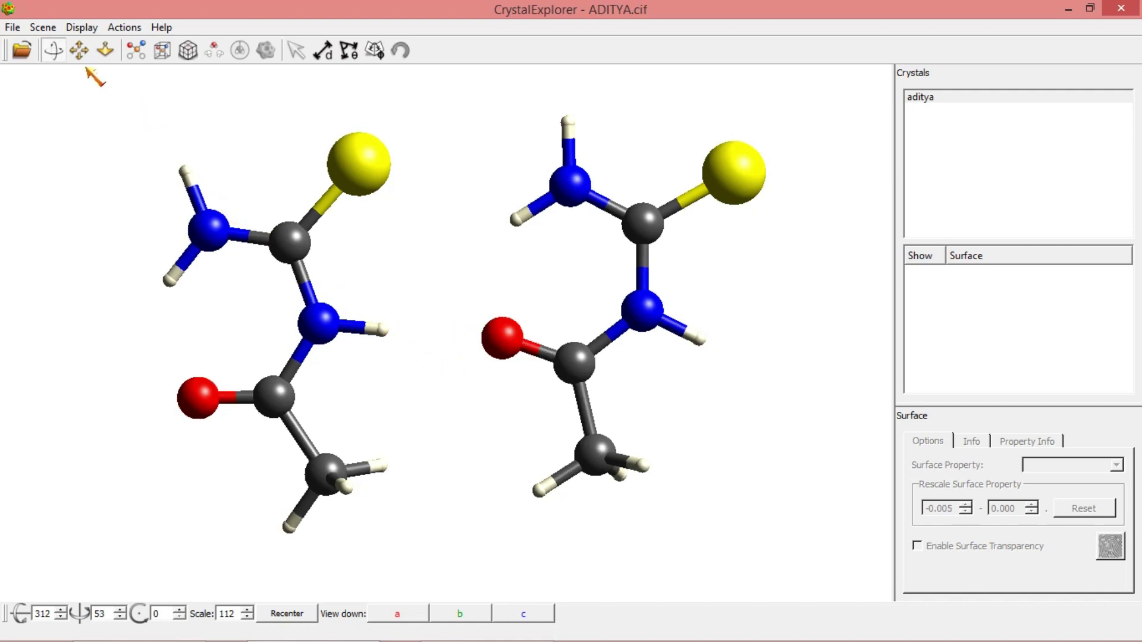
pyautogui.click(67, 33)
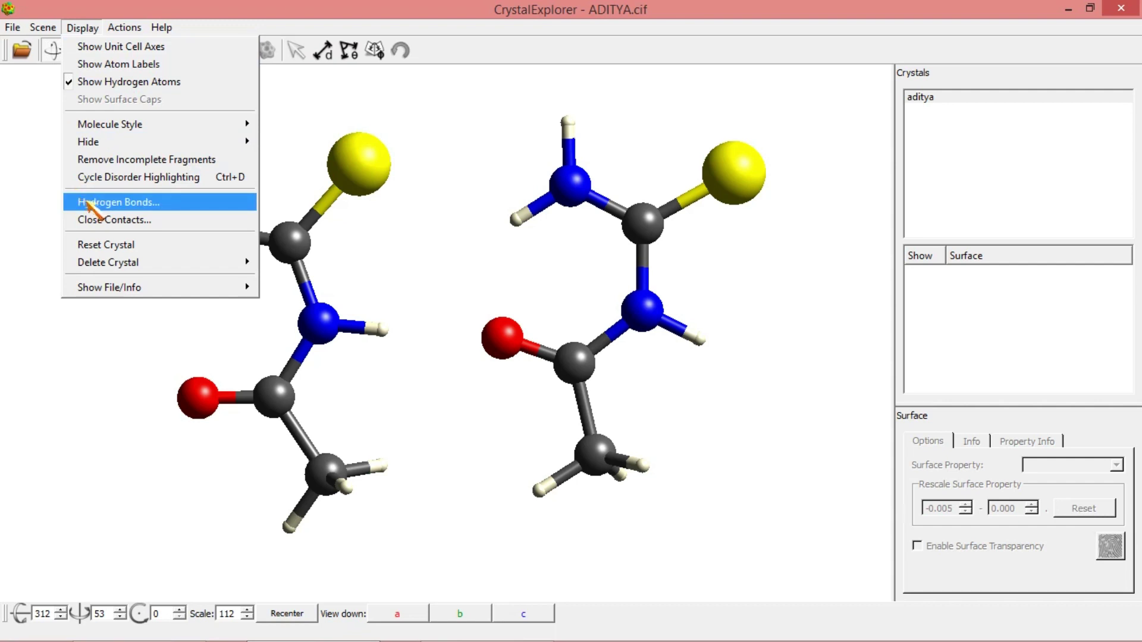
# Turn on hydrogen bonds, including intramolecular ones, and rotate to view the green dashed bonds
pyautogui.click(119, 202)
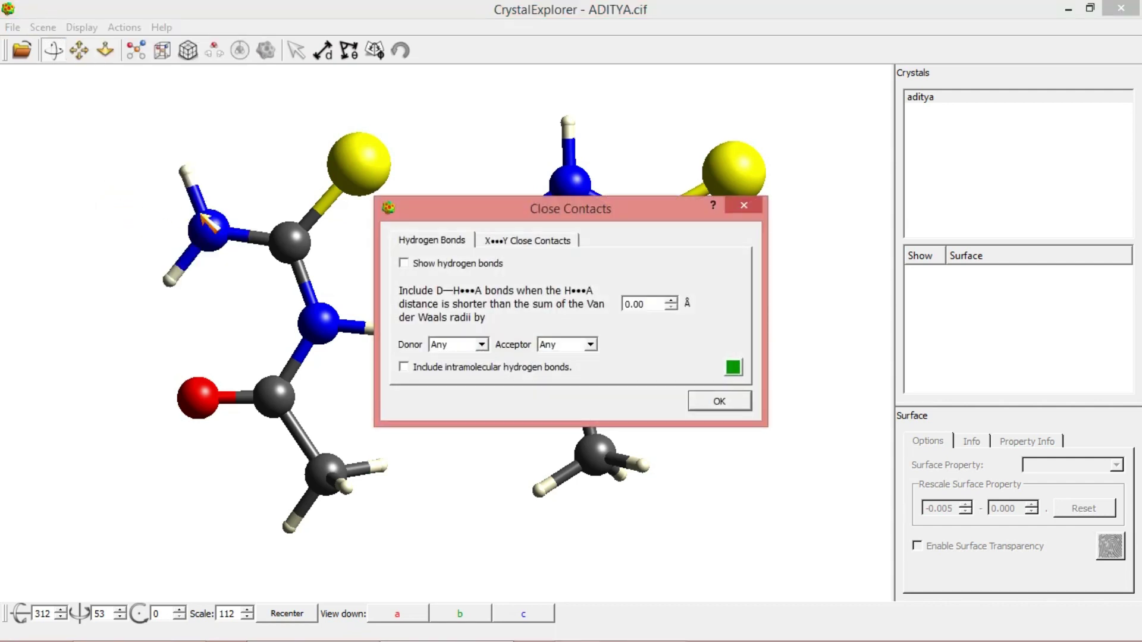
pyautogui.moveTo(450, 218); pyautogui.dragTo(682, 85)
pyautogui.click(633, 130)
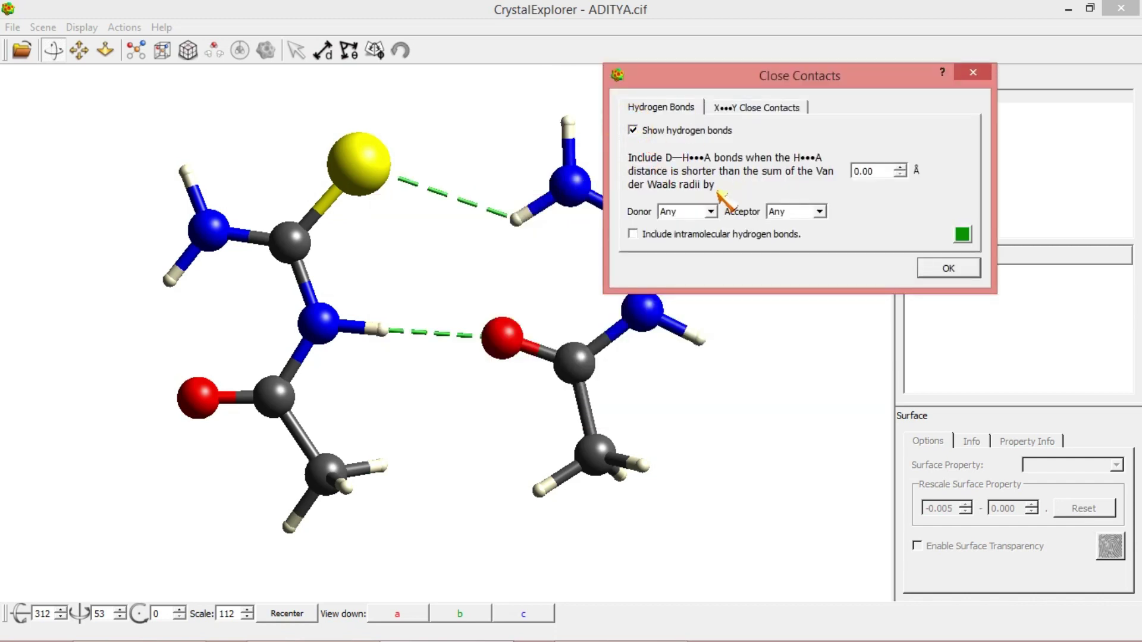
pyautogui.click(633, 234)
pyautogui.click(938, 272)
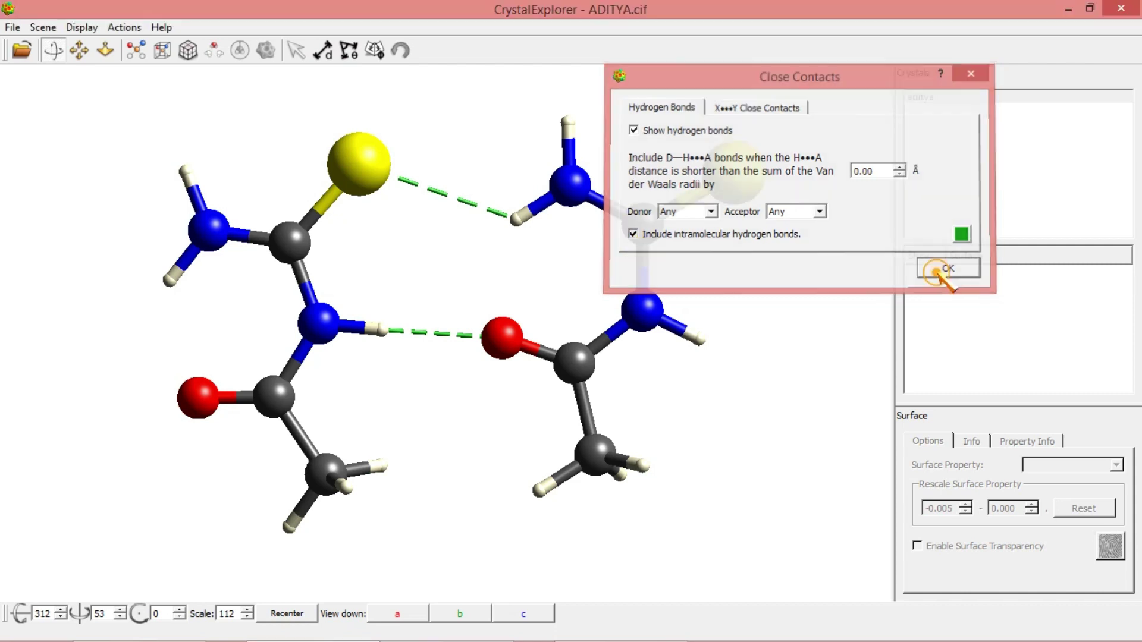
pyautogui.moveTo(607, 295)
pyautogui.mouseDown()
pyautogui.moveTo(619, 261)
pyautogui.moveTo(628, 293)
pyautogui.mouseUp()
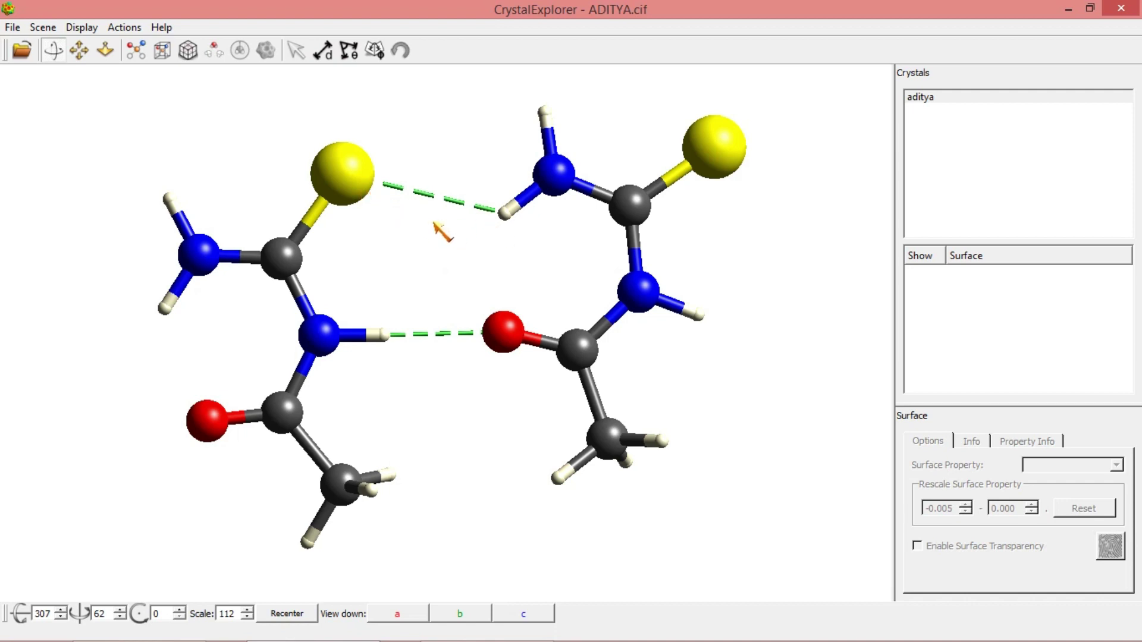
pyautogui.moveTo(443, 278)
pyautogui.mouseDown()
pyautogui.moveTo(474, 266)
pyautogui.moveTo(441, 273)
pyautogui.mouseUp()
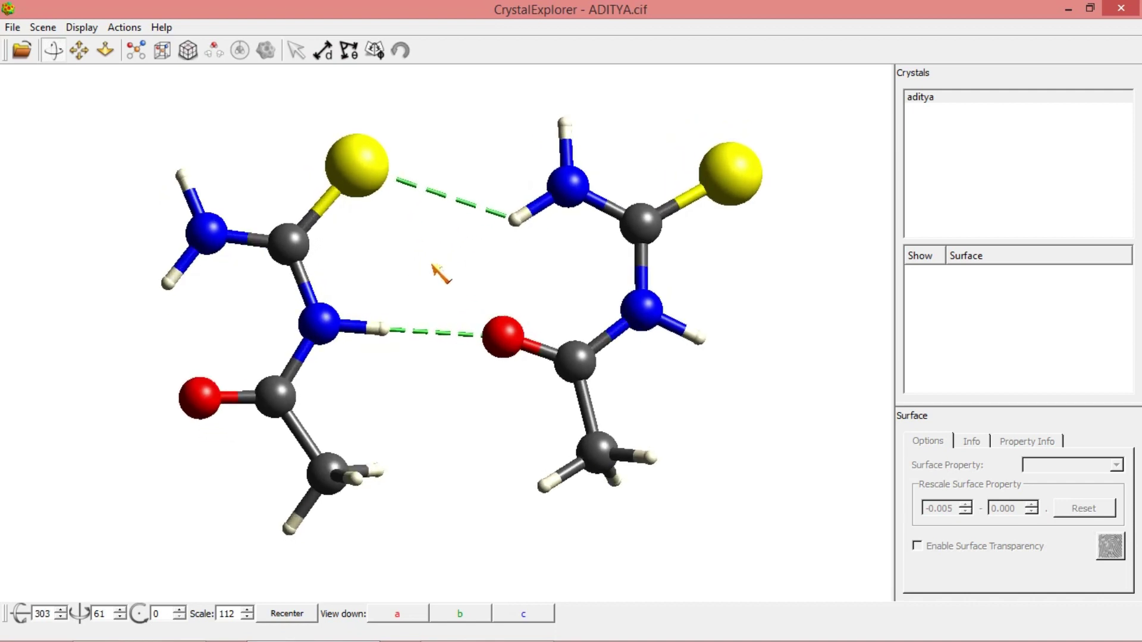
# Show the surrounding packing atoms and complete the neighbouring molecule on the left
pyautogui.scroll(-3, 440, 275)
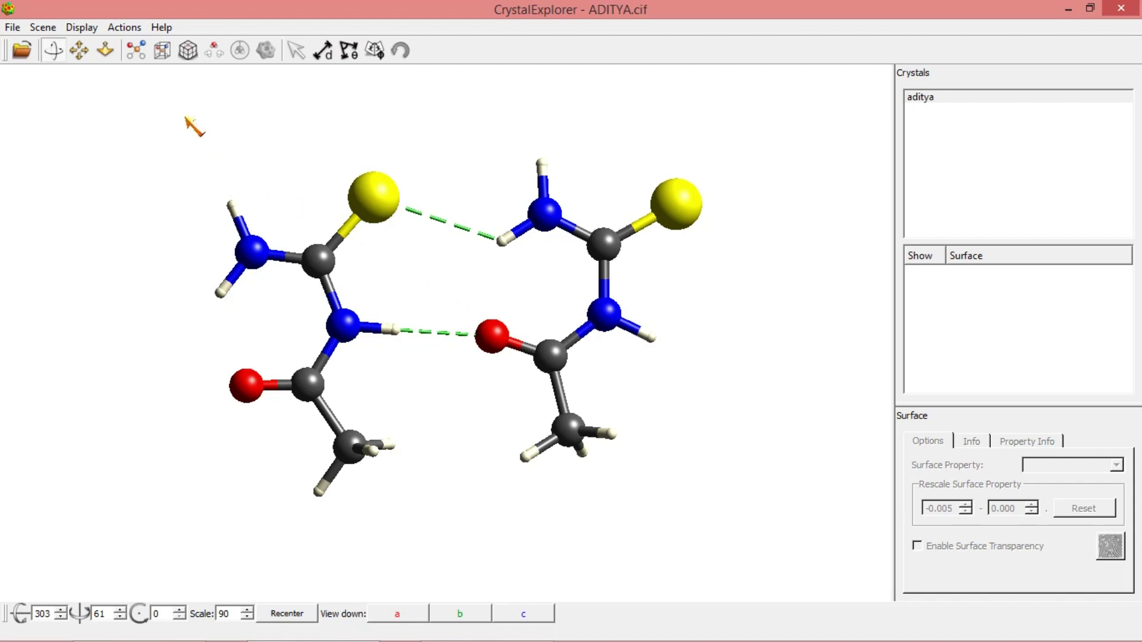
pyautogui.click(214, 50)
pyautogui.moveTo(451, 170); pyautogui.dragTo(459, 199)
pyautogui.click(118, 278)
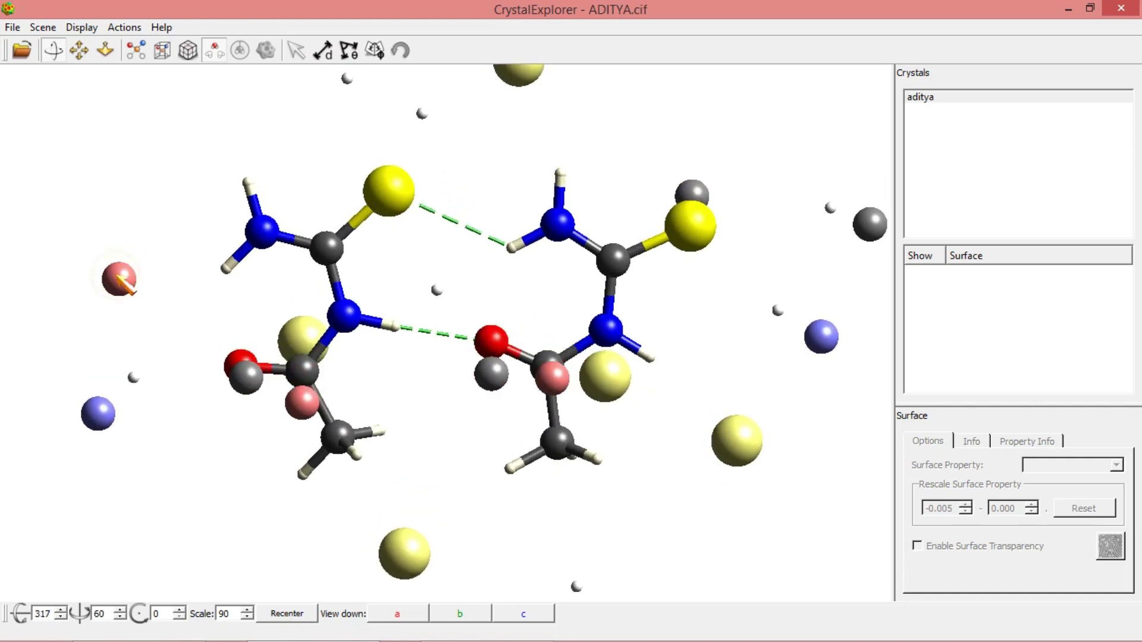
pyautogui.doubleClick(121, 280)
pyautogui.moveTo(186, 300)
pyautogui.mouseDown()
pyautogui.moveTo(236, 293)
pyautogui.moveTo(178, 293)
pyautogui.mouseUp()
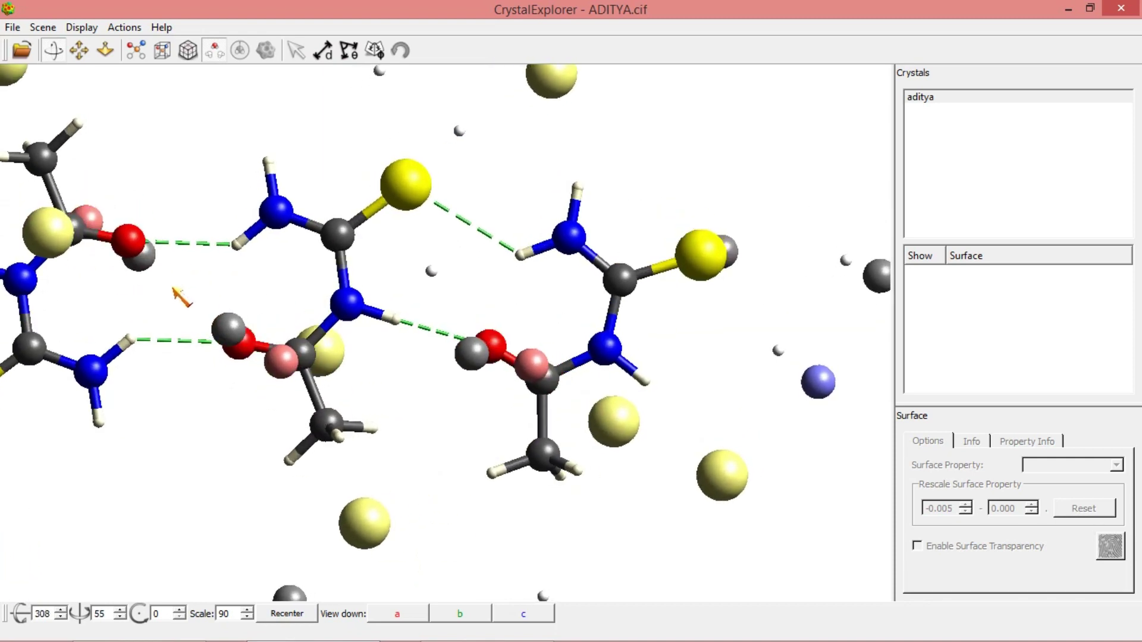
# Complete the hydrogen-bonded neighbouring molecules on the right and above the central pair
pyautogui.moveTo(718, 367); pyautogui.dragTo(751, 376)
pyautogui.doubleClick(737, 423)
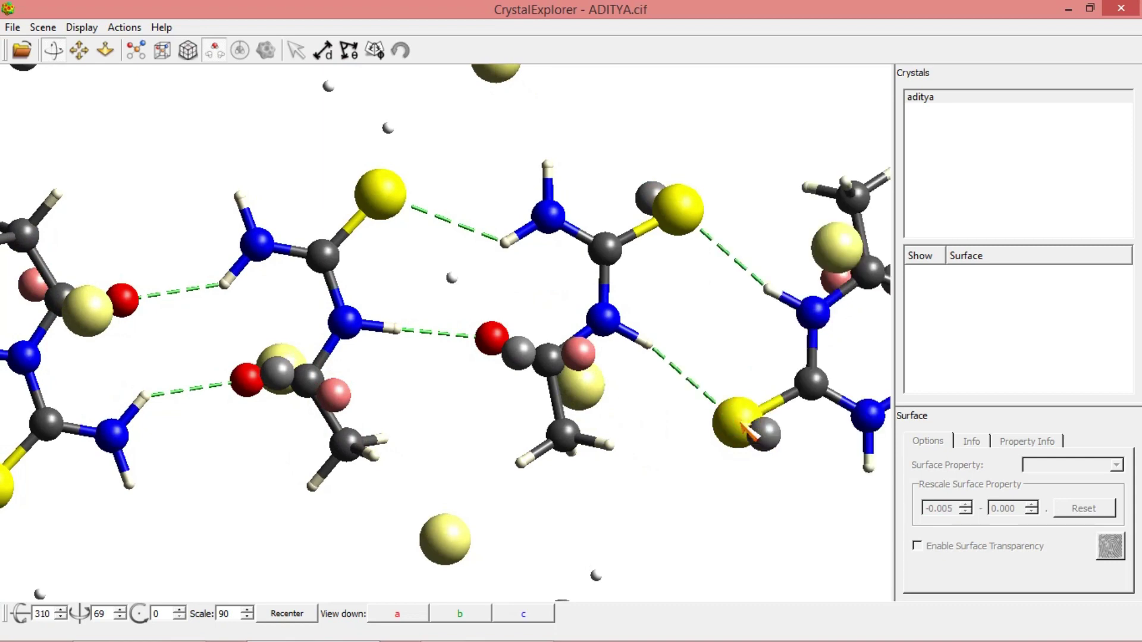
pyautogui.moveTo(695, 344)
pyautogui.mouseDown()
pyautogui.moveTo(663, 336)
pyautogui.moveTo(685, 338)
pyautogui.mouseUp()
pyautogui.scroll(-3, 660, 331)
pyautogui.scroll(-1, 685, 337)
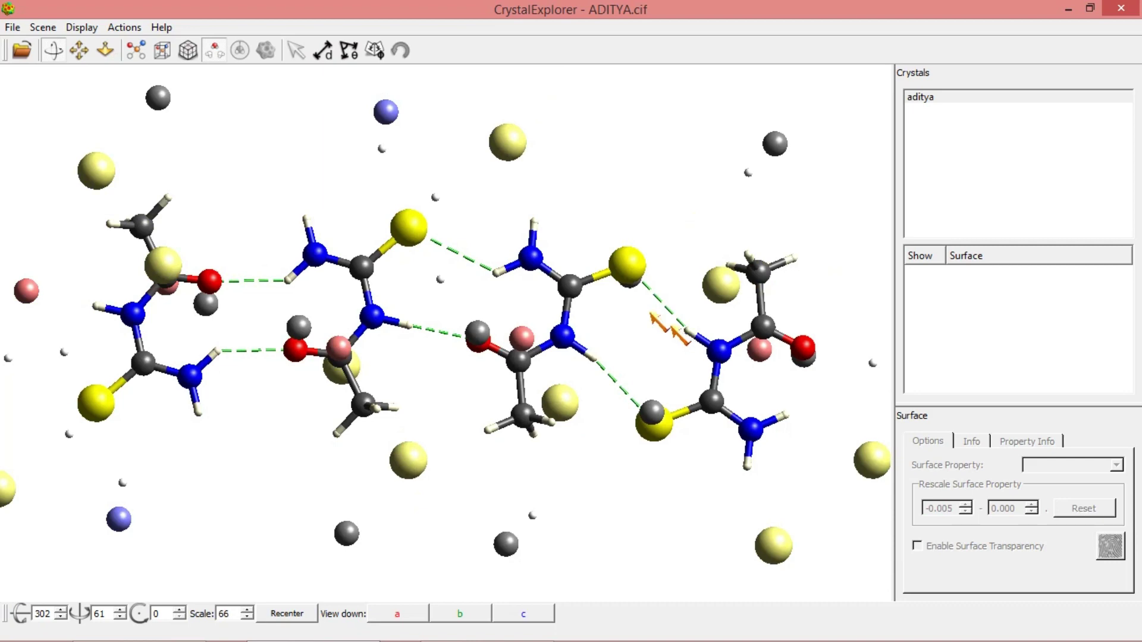
pyautogui.doubleClick(507, 143)
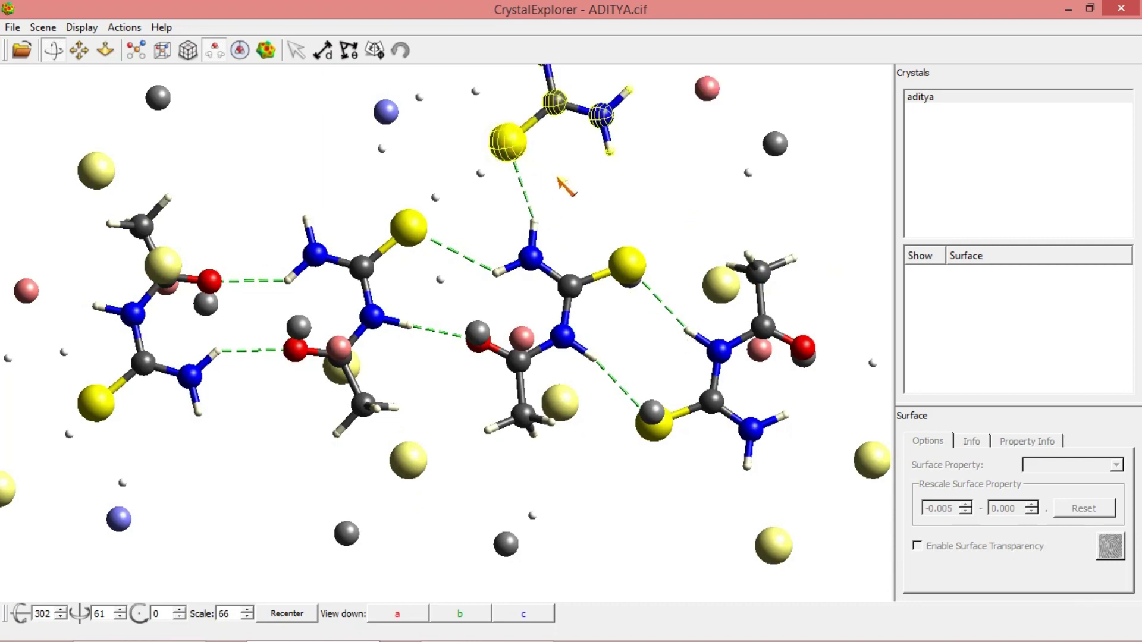
pyautogui.moveTo(618, 196); pyautogui.dragTo(515, 158)
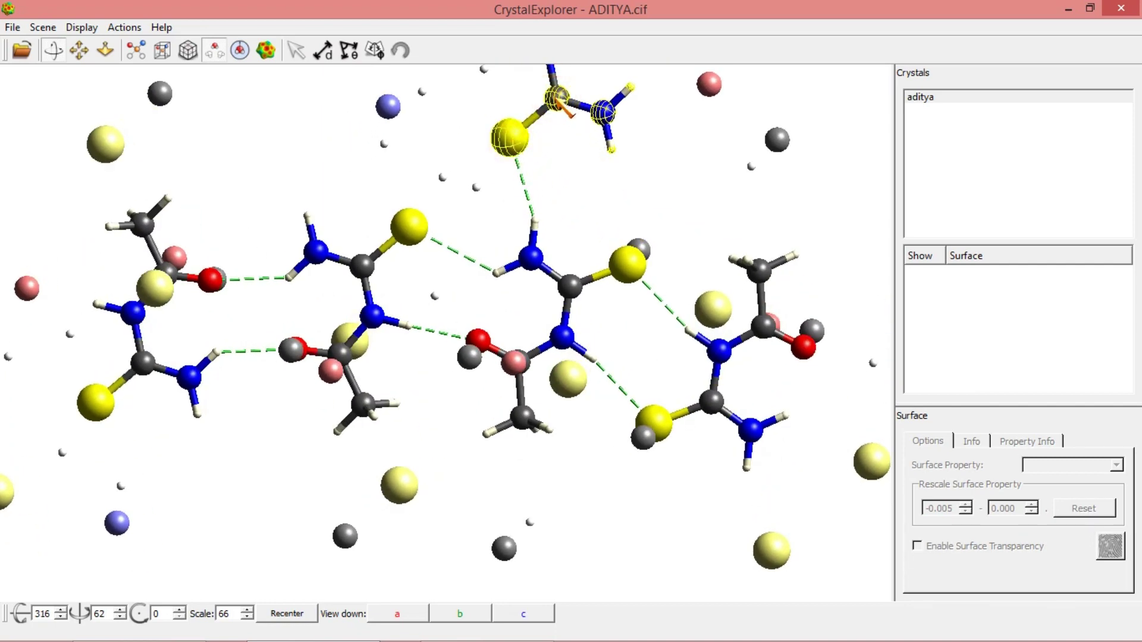
pyautogui.moveTo(591, 193)
pyautogui.mouseDown()
pyautogui.moveTo(596, 226)
pyautogui.moveTo(606, 209)
pyautogui.mouseUp()
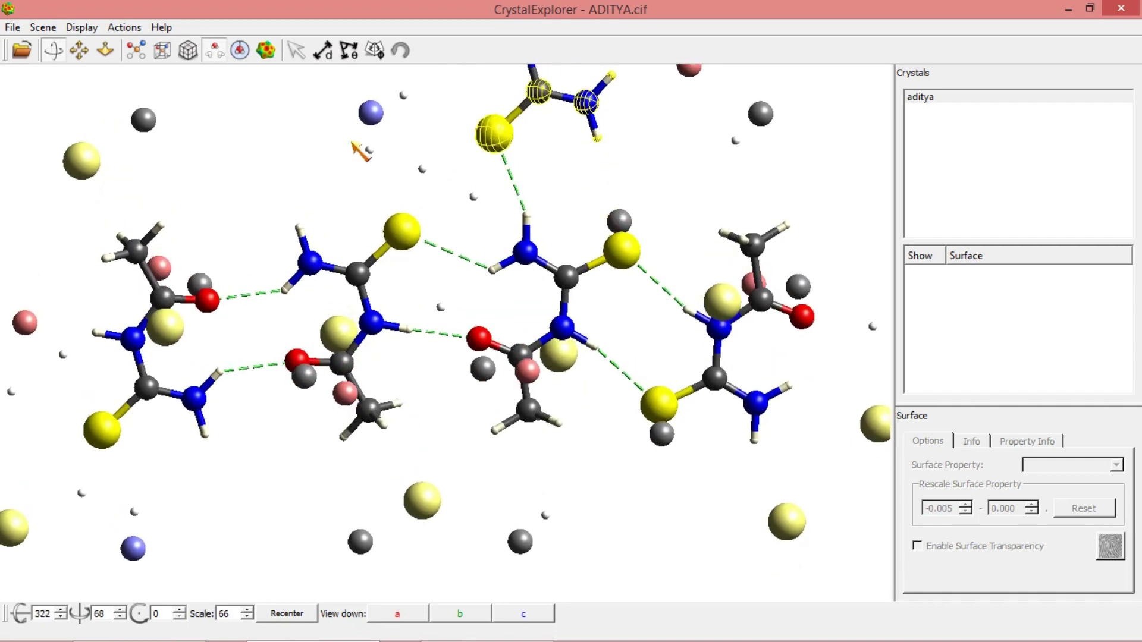
# Remove the faded incomplete fragment atoms and clear the selection
pyautogui.click(211, 47)
pyautogui.scroll(-3, 450, 316)
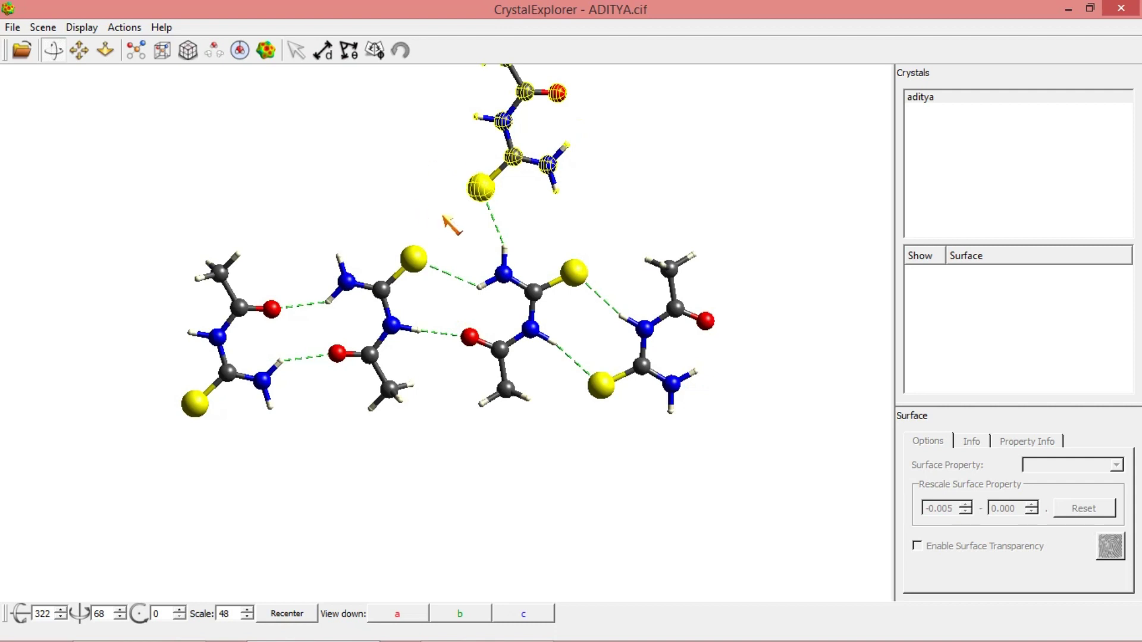
pyautogui.moveTo(438, 310)
pyautogui.mouseDown()
pyautogui.moveTo(439, 288)
pyautogui.moveTo(436, 298)
pyautogui.mouseUp()
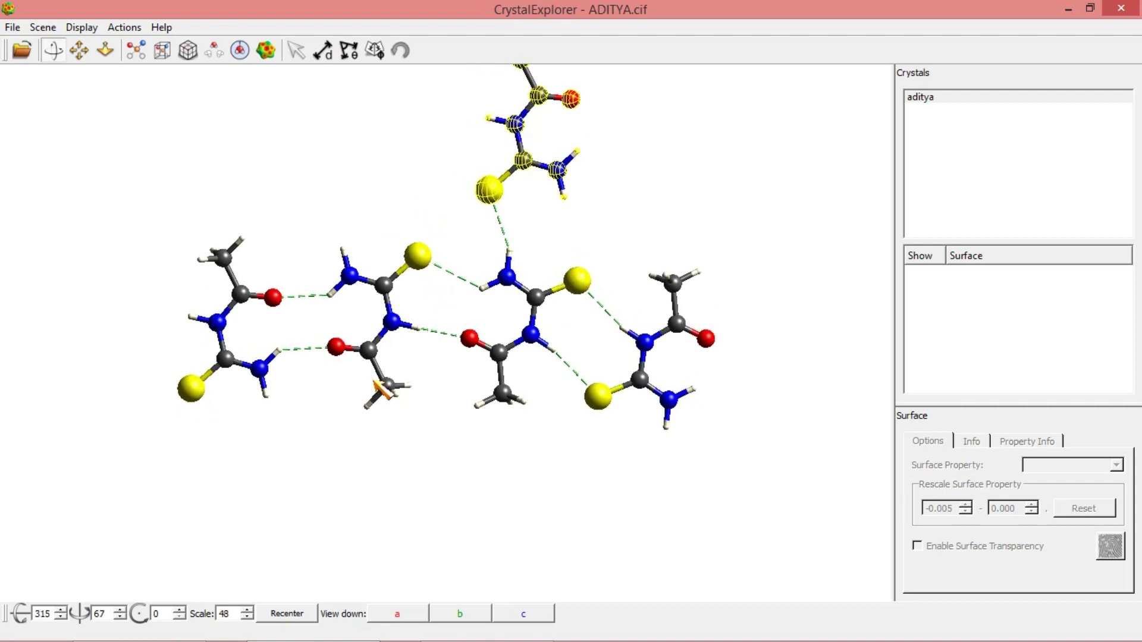
pyautogui.moveTo(446, 305)
pyautogui.mouseDown()
pyautogui.moveTo(434, 293)
pyautogui.moveTo(449, 303)
pyautogui.mouseUp()
pyautogui.click(449, 305)
# Show the molecules packed within one unit cell and rotate the packing
pyautogui.scroll(5, 438, 311)
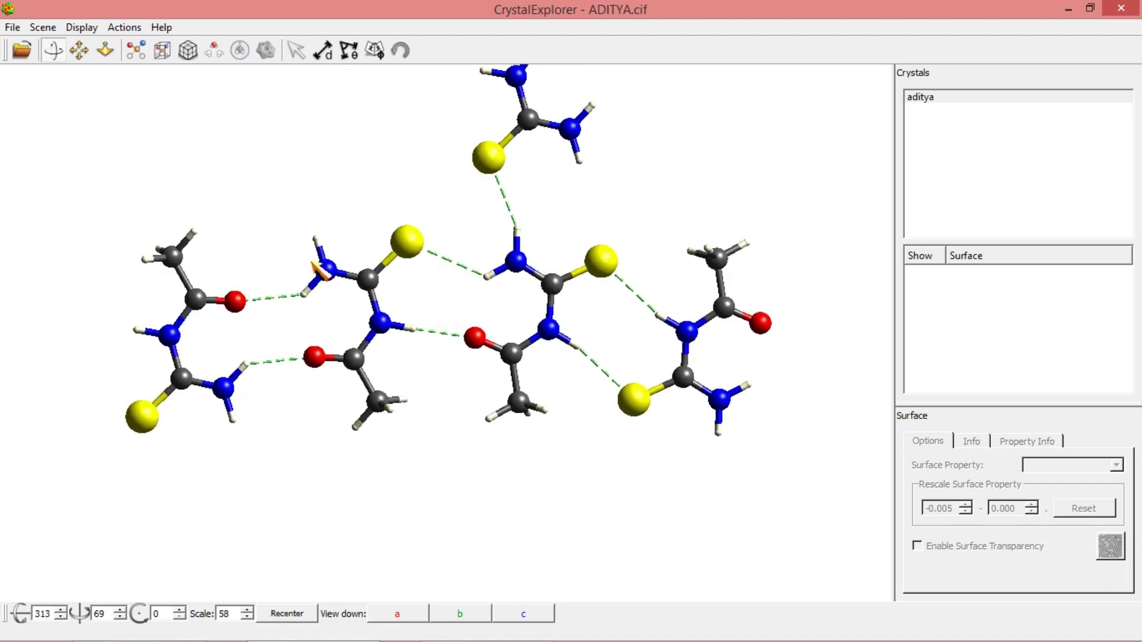
pyautogui.click(161, 51)
pyautogui.moveTo(176, 119); pyautogui.dragTo(226, 291)
# Draw the unit-cell axes box, rotate to inspect it, and show neighbouring packing atoms
pyautogui.click(642, 243)
pyautogui.moveTo(601, 238)
pyautogui.mouseDown()
pyautogui.moveTo(577, 253)
pyautogui.moveTo(612, 247)
pyautogui.mouseUp()
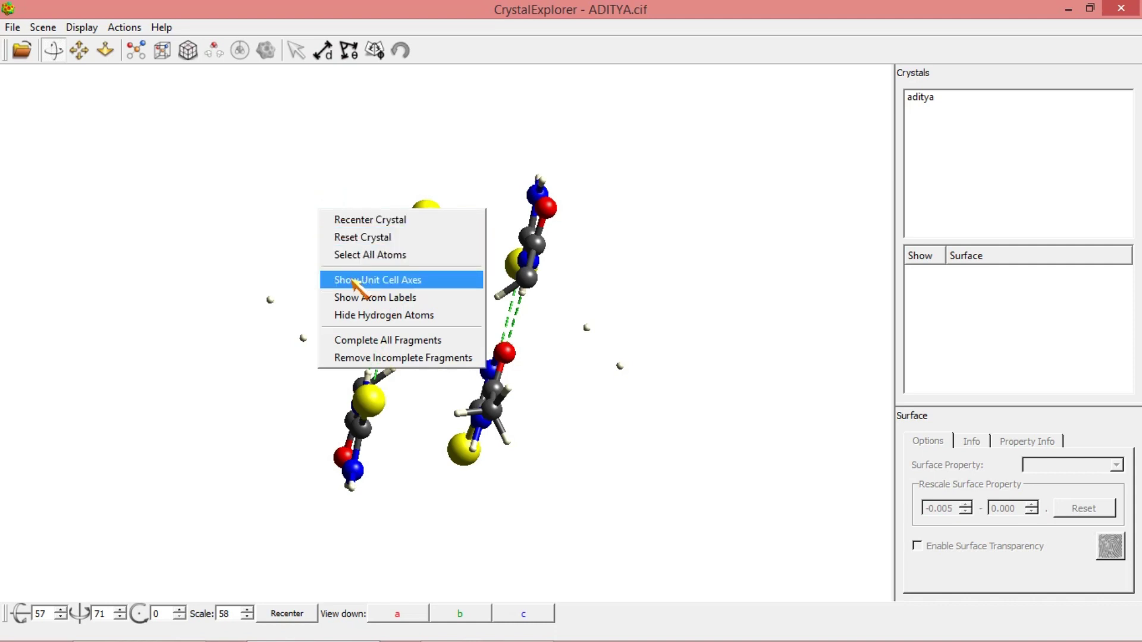
pyautogui.click(357, 279)
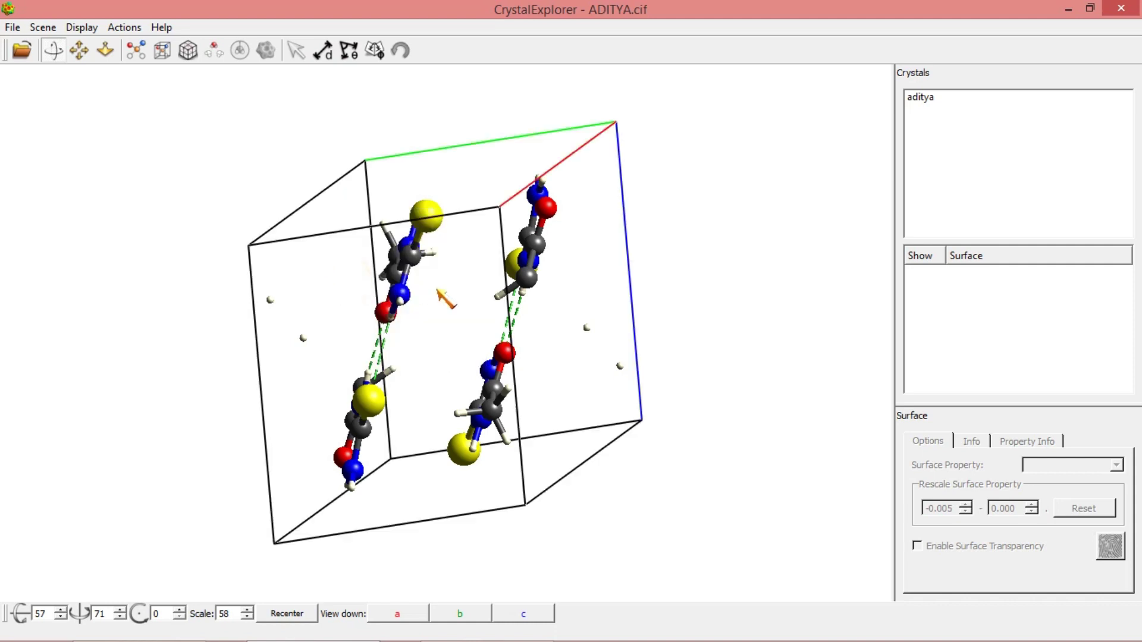
pyautogui.moveTo(448, 222)
pyautogui.mouseDown()
pyautogui.moveTo(544, 190)
pyautogui.moveTo(647, 250)
pyautogui.moveTo(543, 219)
pyautogui.moveTo(654, 204)
pyautogui.moveTo(667, 263)
pyautogui.moveTo(638, 307)
pyautogui.mouseUp()
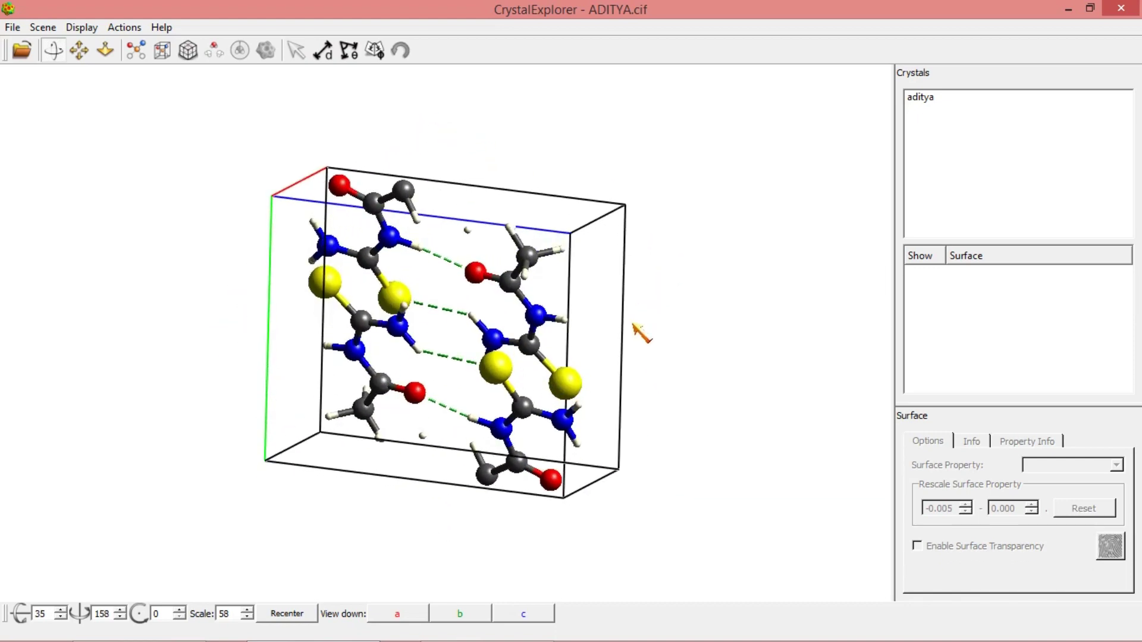
pyautogui.moveTo(617, 362); pyautogui.dragTo(653, 370)
pyautogui.moveTo(697, 417); pyautogui.dragTo(677, 337)
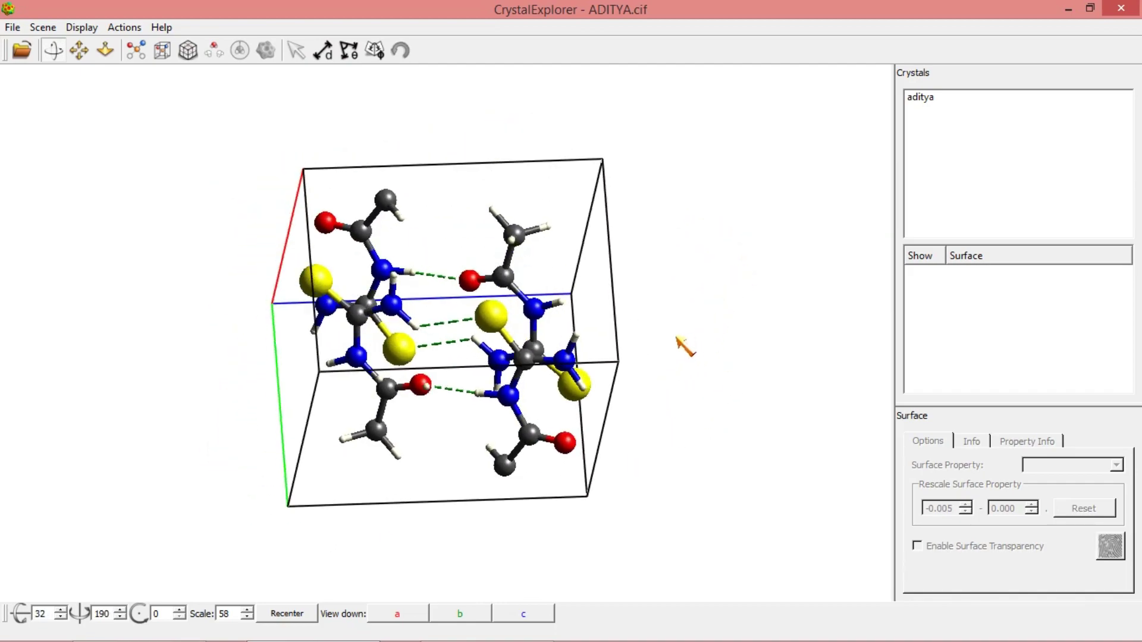
pyautogui.moveTo(652, 415); pyautogui.dragTo(621, 462)
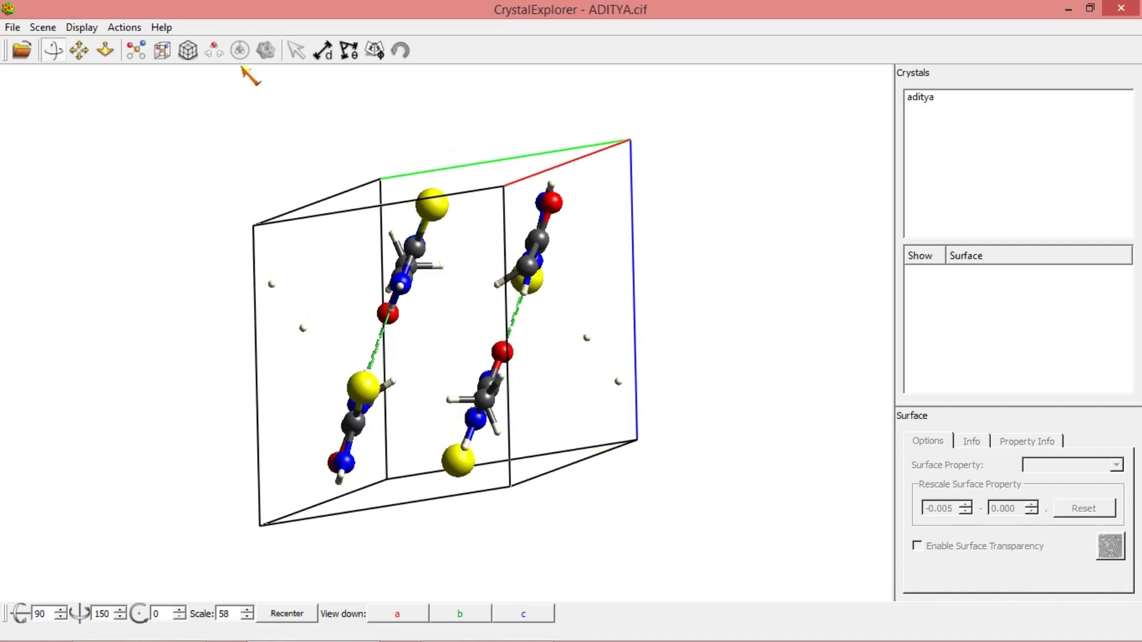
pyautogui.click(215, 50)
# Complete molecules at the top yellow, upper-left and lower blue atoms, then remove leftover fragments
pyautogui.moveTo(703, 357); pyautogui.dragTo(744, 381)
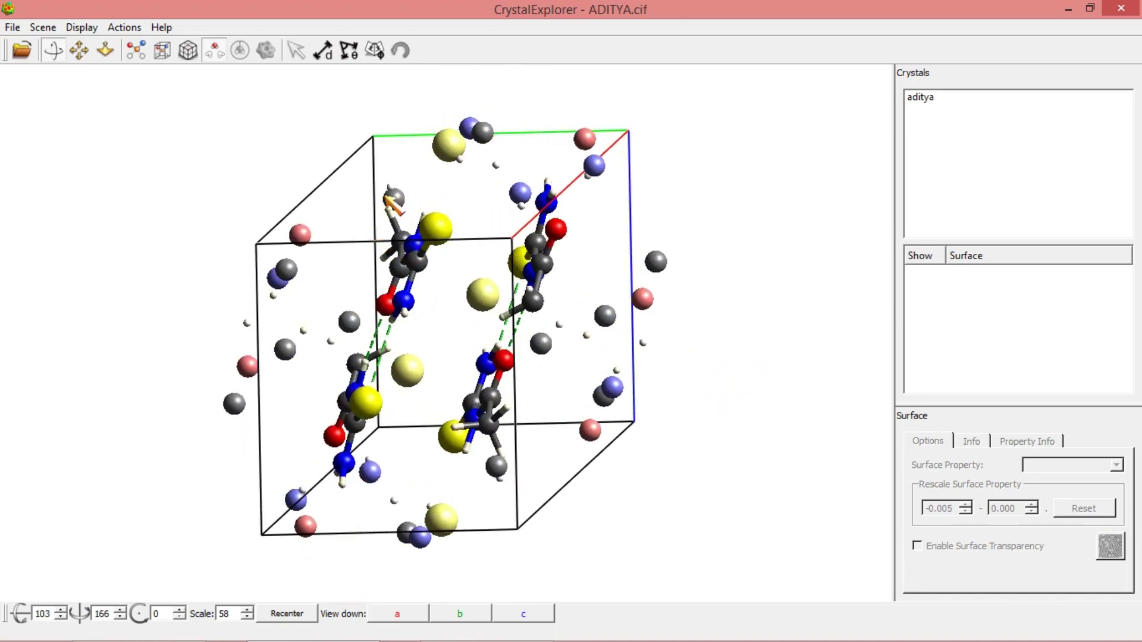
pyautogui.doubleClick(447, 145)
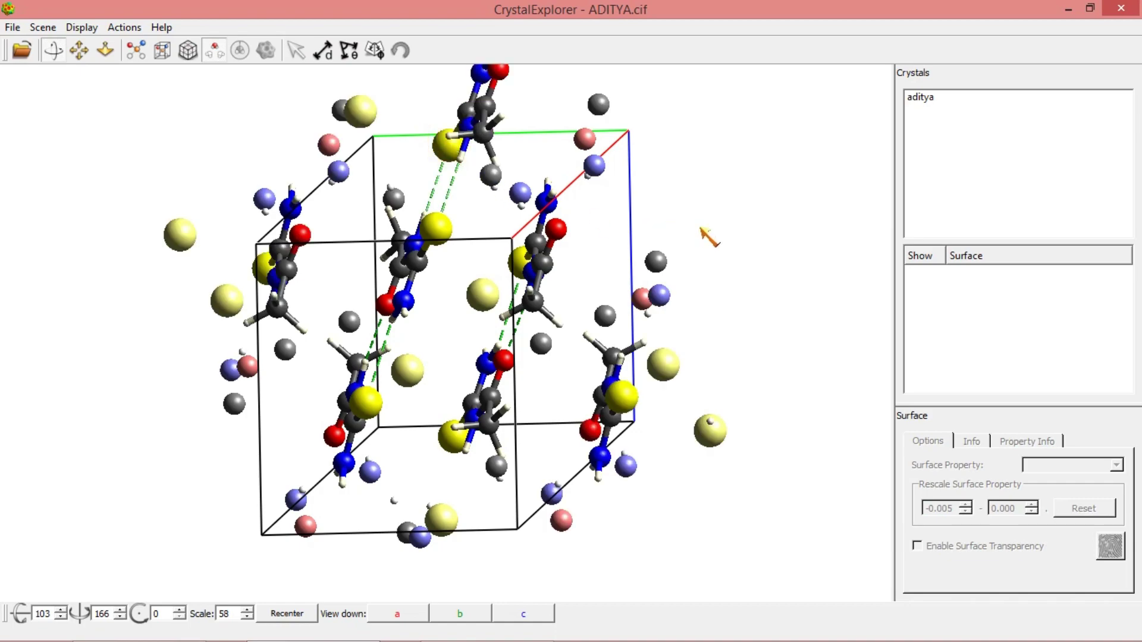
pyautogui.moveTo(719, 171); pyautogui.dragTo(746, 182)
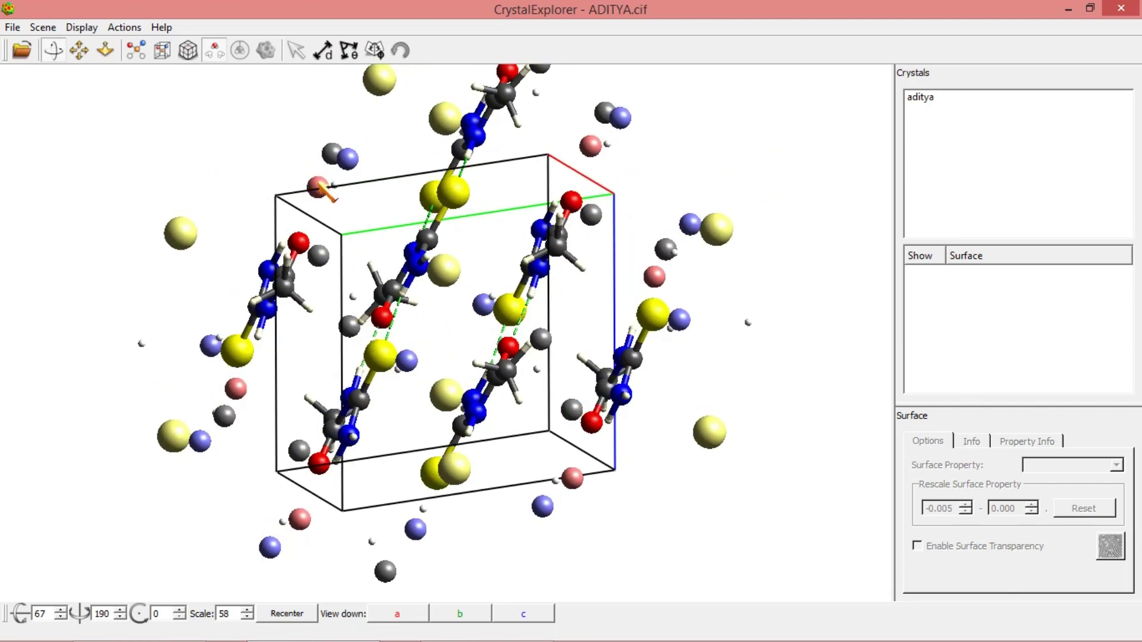
pyautogui.moveTo(319, 184); pyautogui.dragTo(325, 189)
pyautogui.click(349, 167)
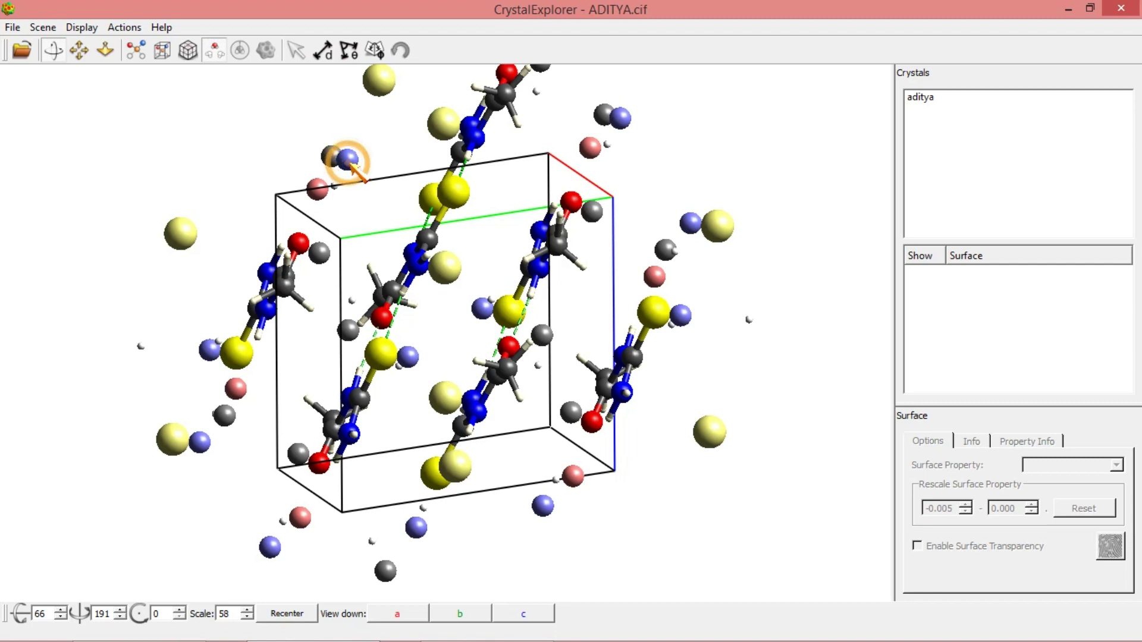
pyautogui.moveTo(421, 530); pyautogui.dragTo(418, 528)
pyautogui.click(418, 528)
pyautogui.click(417, 527)
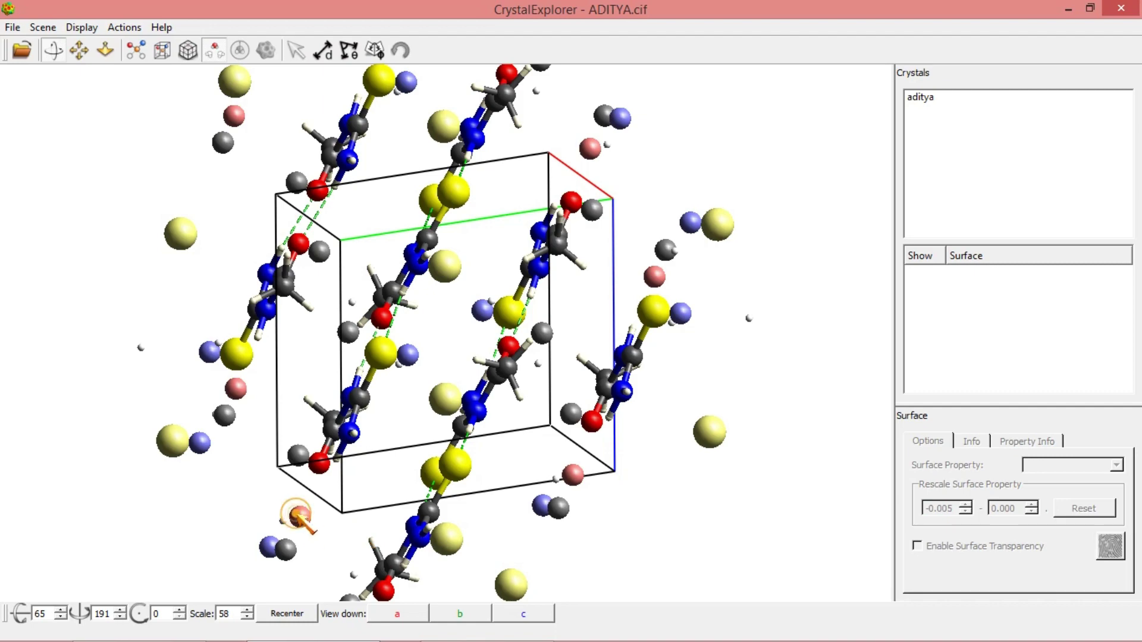
pyautogui.moveTo(91, 334); pyautogui.dragTo(208, 381)
pyautogui.click(214, 50)
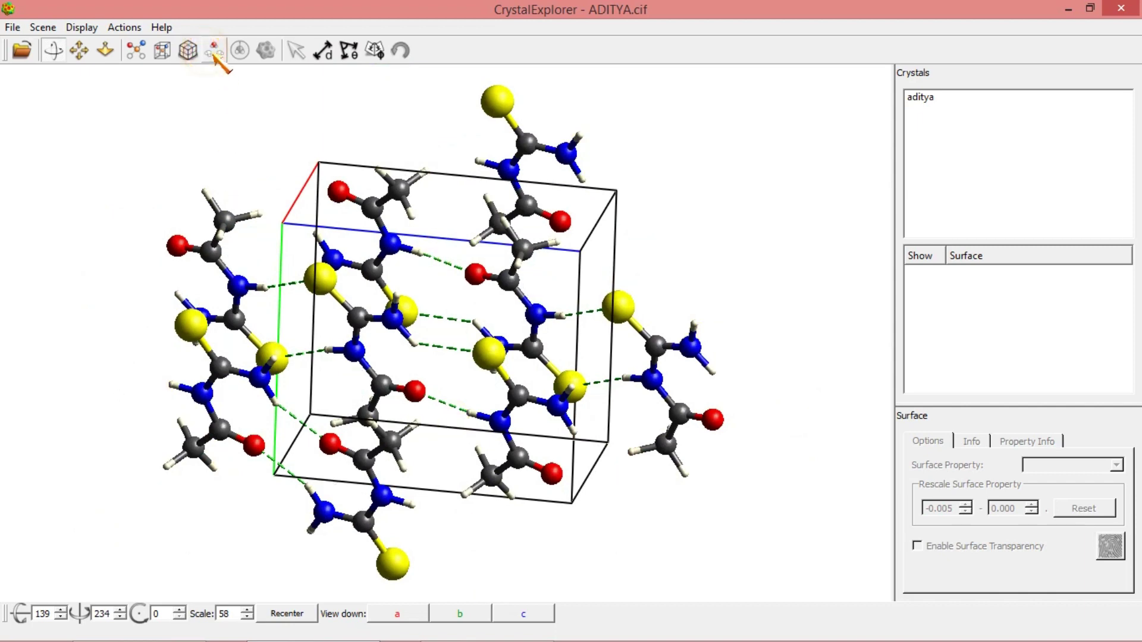
# Rotate the crystal, generate the extended neighbouring packing, and hide the faded outlying atoms
pyautogui.moveTo(692, 131); pyautogui.dragTo(699, 250)
pyautogui.moveTo(618, 315)
pyautogui.mouseDown()
pyautogui.moveTo(584, 262)
pyautogui.moveTo(642, 212)
pyautogui.moveTo(684, 248)
pyautogui.moveTo(626, 364)
pyautogui.moveTo(604, 314)
pyautogui.moveTo(601, 262)
pyautogui.moveTo(605, 357)
pyautogui.moveTo(595, 339)
pyautogui.moveTo(612, 324)
pyautogui.mouseUp()
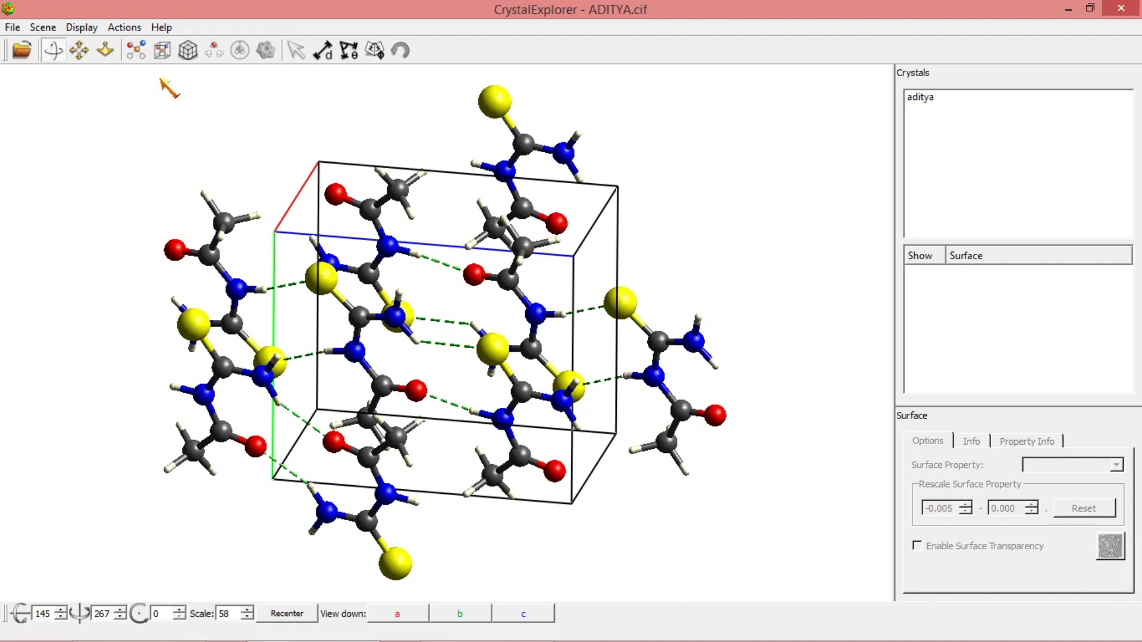
pyautogui.click(213, 52)
pyautogui.click(135, 50)
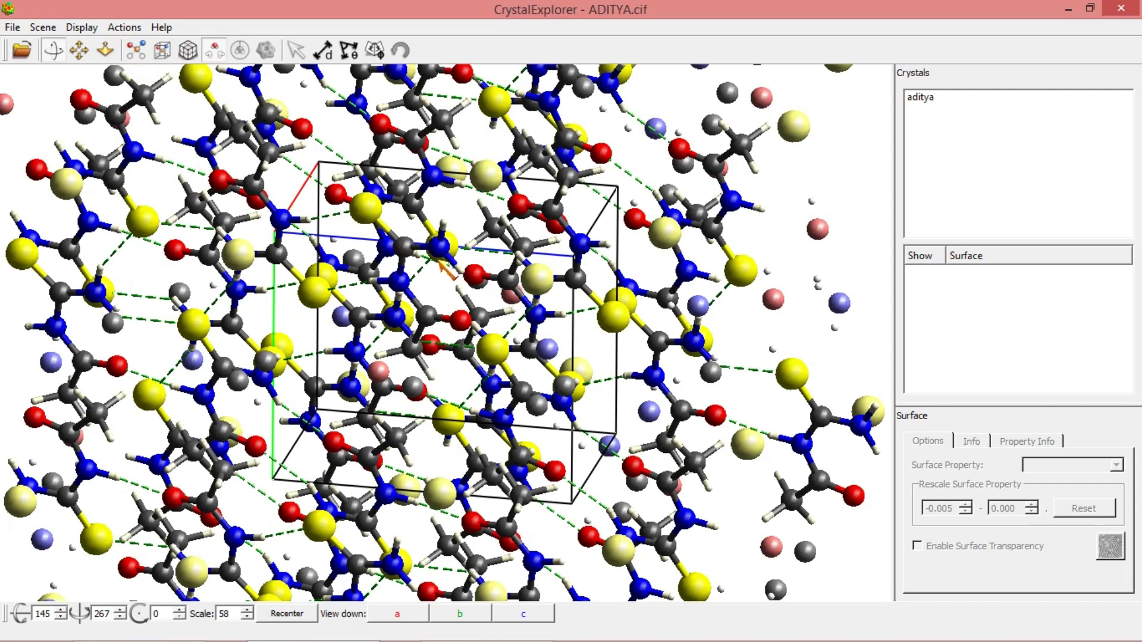
pyautogui.click(214, 51)
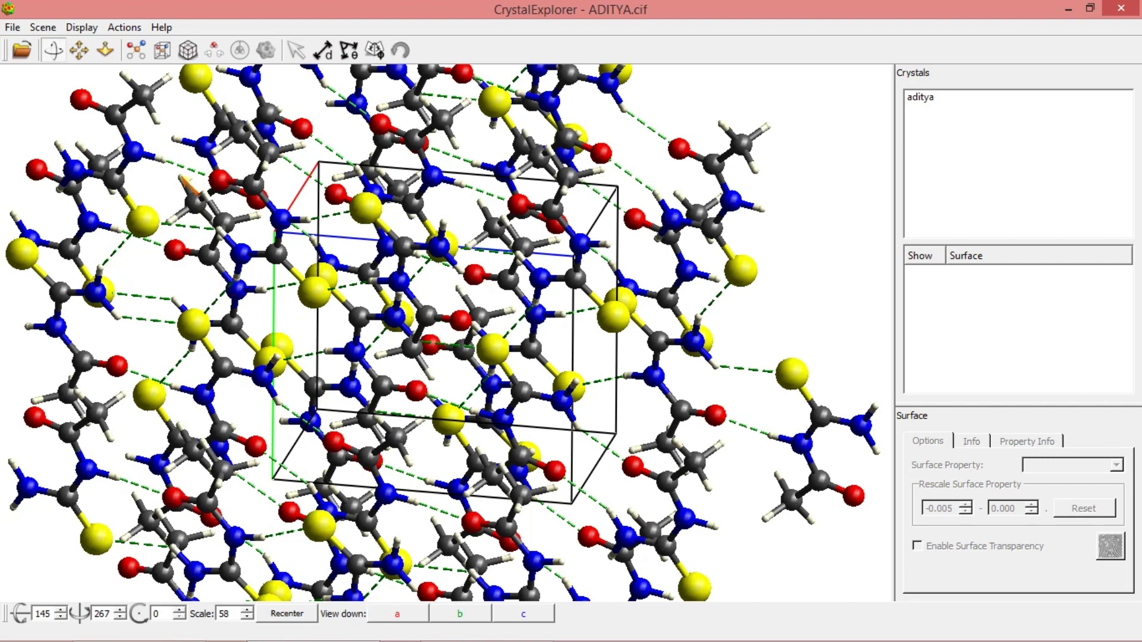
pyautogui.click(82, 28)
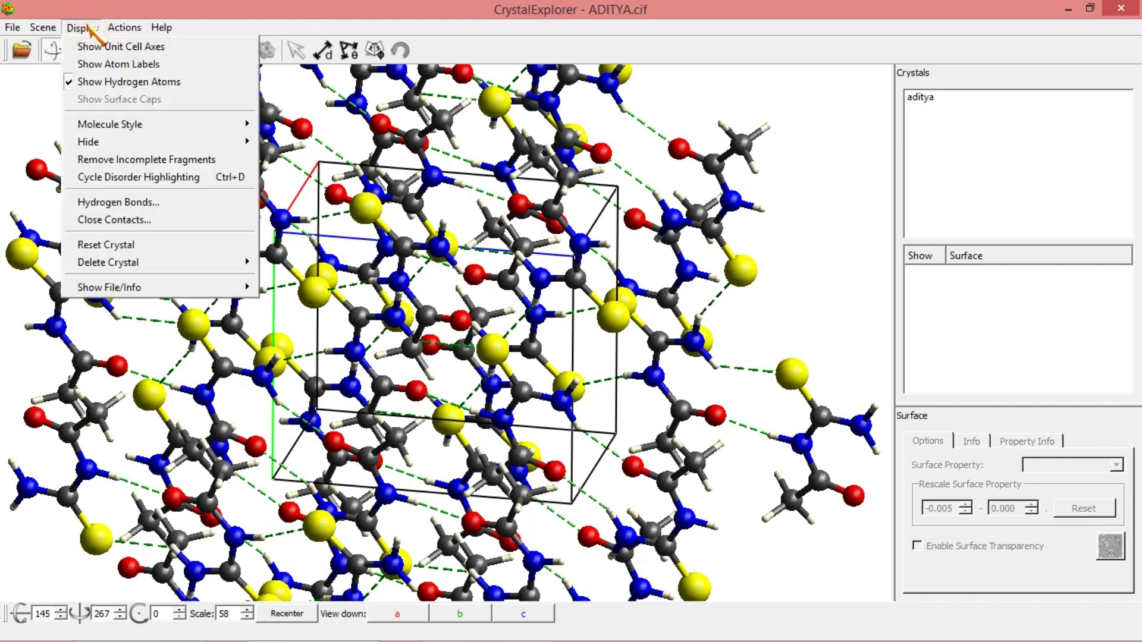
# Reset the crystal to the original two molecules and rotate the pair
pyautogui.click(76, 245)
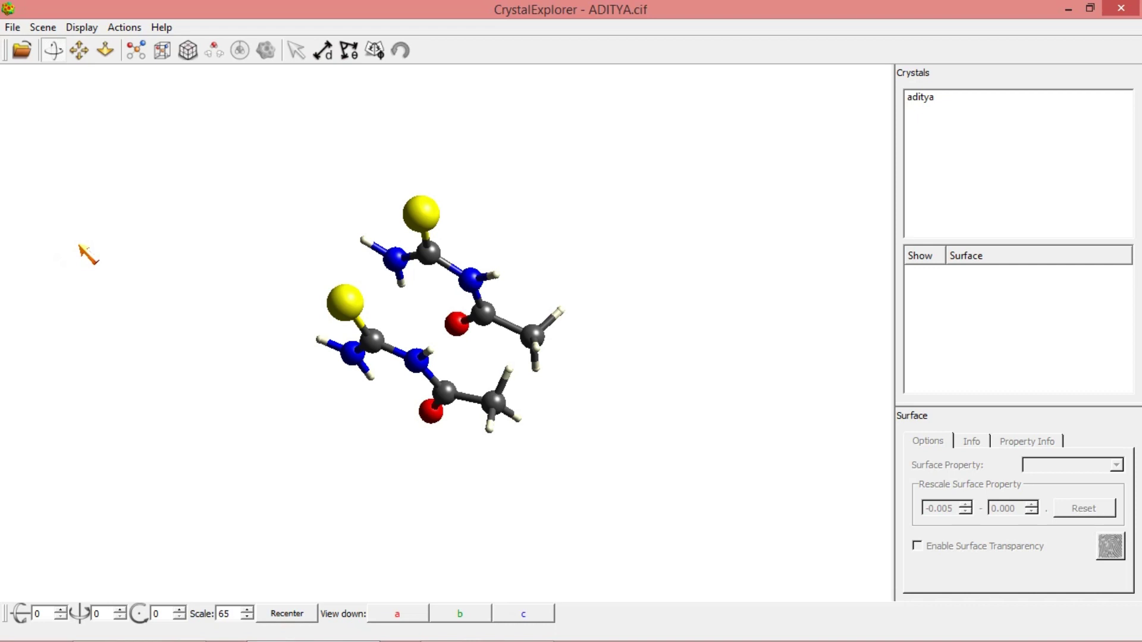
pyautogui.moveTo(408, 319); pyautogui.dragTo(518, 269)
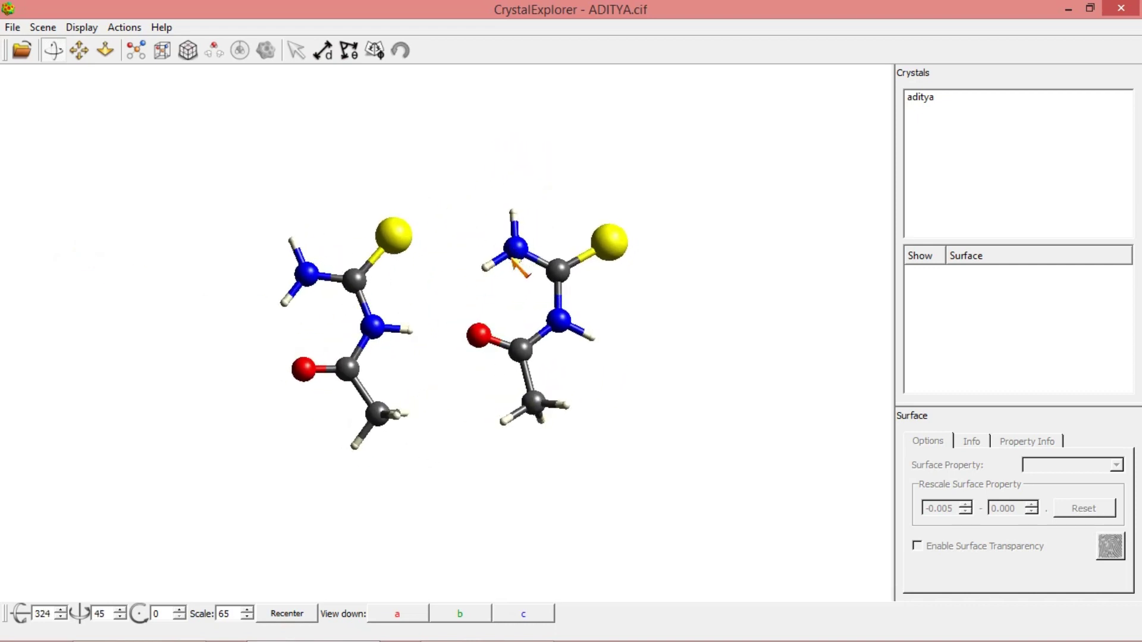
pyautogui.click(82, 28)
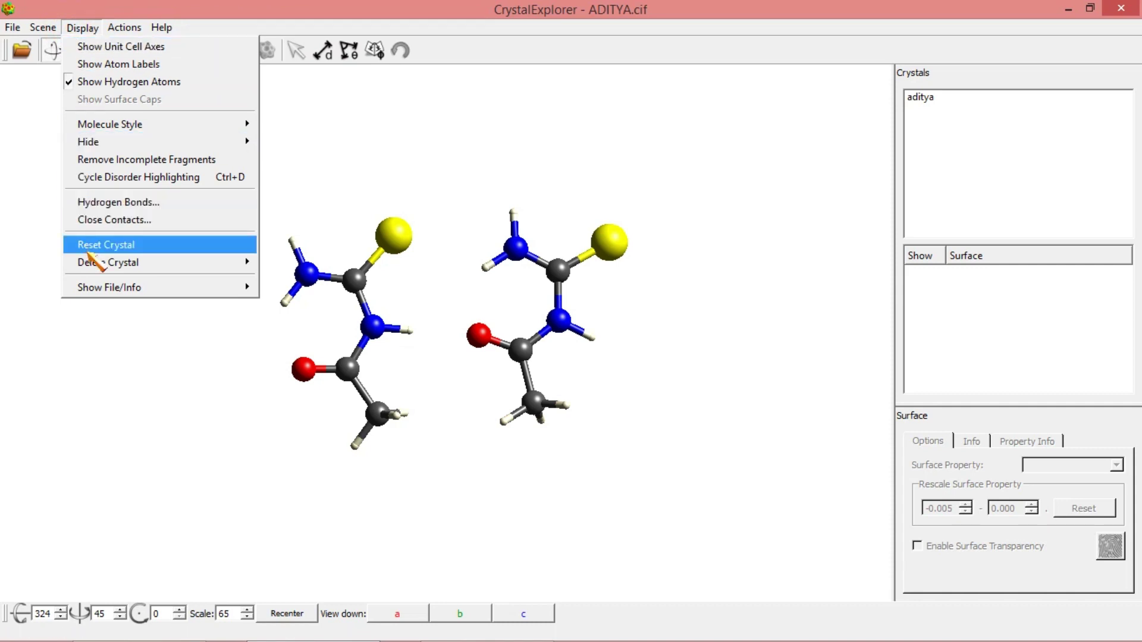
# Keep hydrogen bonds shown in the contact settings, including intramolecular ones
pyautogui.click(101, 202)
pyautogui.moveTo(482, 206); pyautogui.dragTo(727, 140)
pyautogui.click(649, 197)
pyautogui.click(649, 301)
pyautogui.click(650, 198)
pyautogui.click(650, 301)
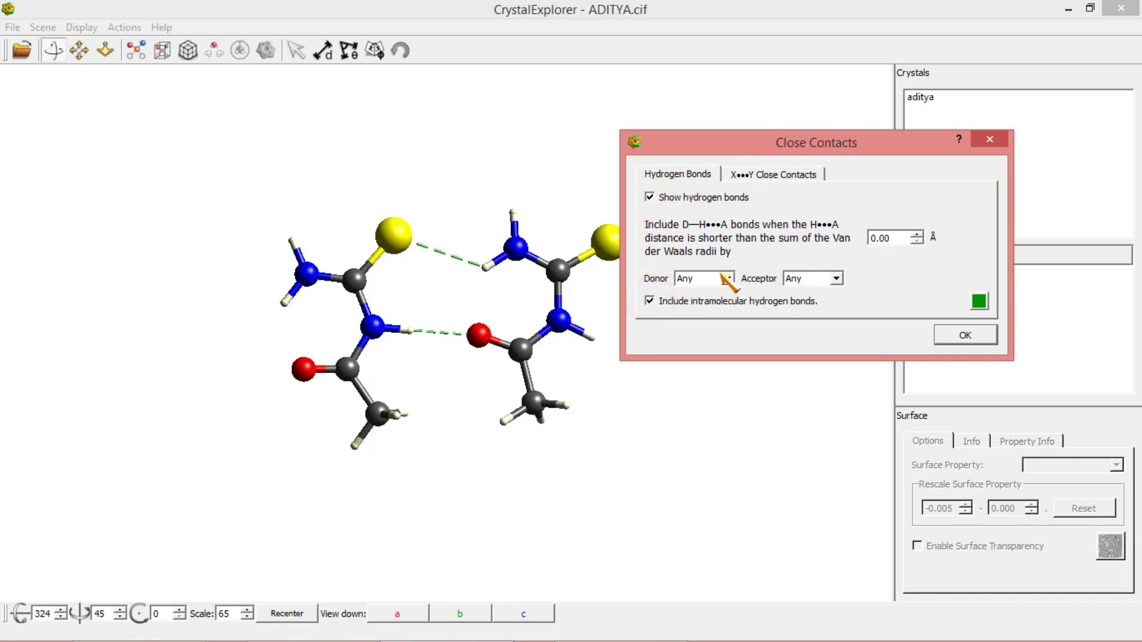
# Leave all three X•••Y close-contact rules disabled, apply the settings and rotate the pair
pyautogui.click(771, 176)
pyautogui.click(649, 254)
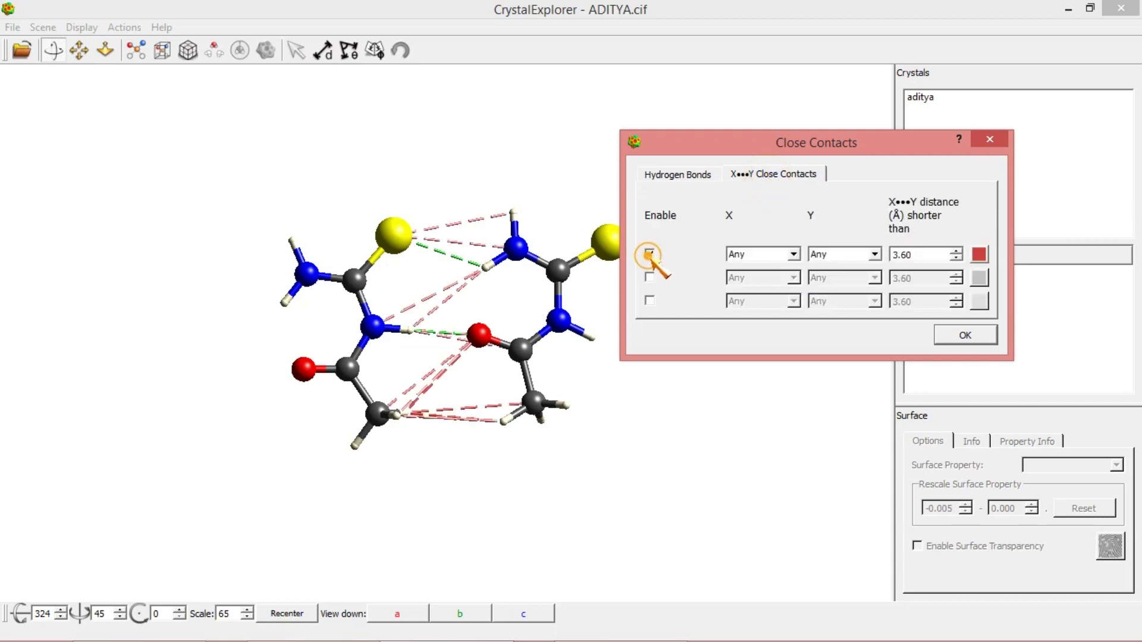
pyautogui.click(650, 254)
pyautogui.click(649, 277)
pyautogui.click(649, 277)
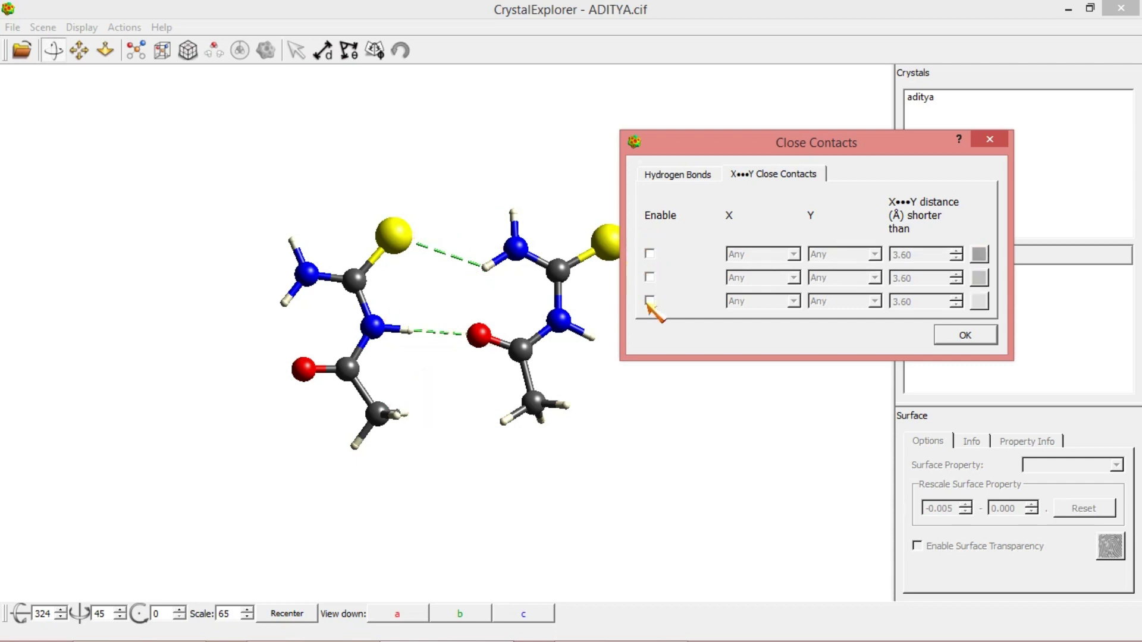
pyautogui.click(650, 301)
pyautogui.click(649, 301)
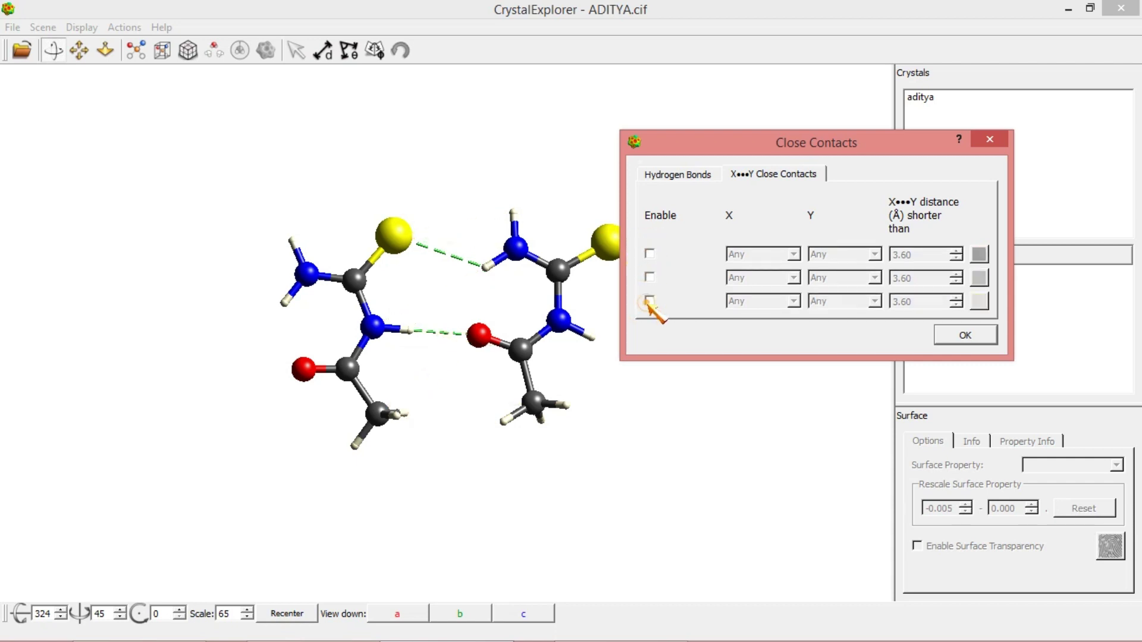
pyautogui.click(684, 176)
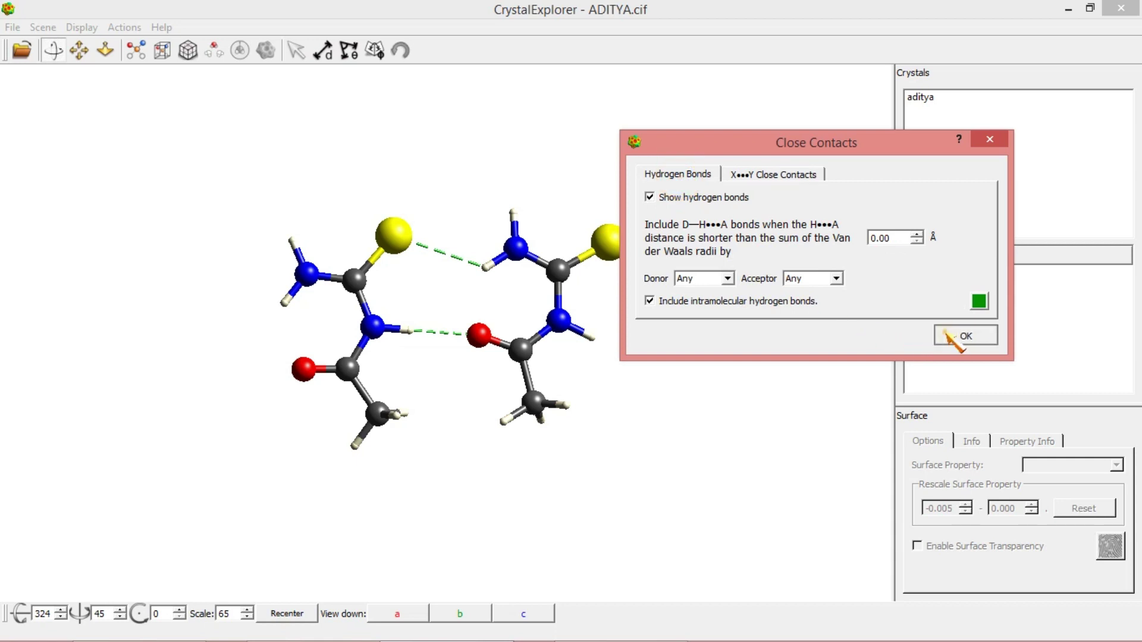
pyautogui.click(963, 336)
pyautogui.moveTo(693, 405)
pyautogui.mouseDown()
pyautogui.moveTo(688, 311)
pyautogui.moveTo(700, 402)
pyautogui.moveTo(680, 458)
pyautogui.moveTo(684, 423)
pyautogui.mouseUp()
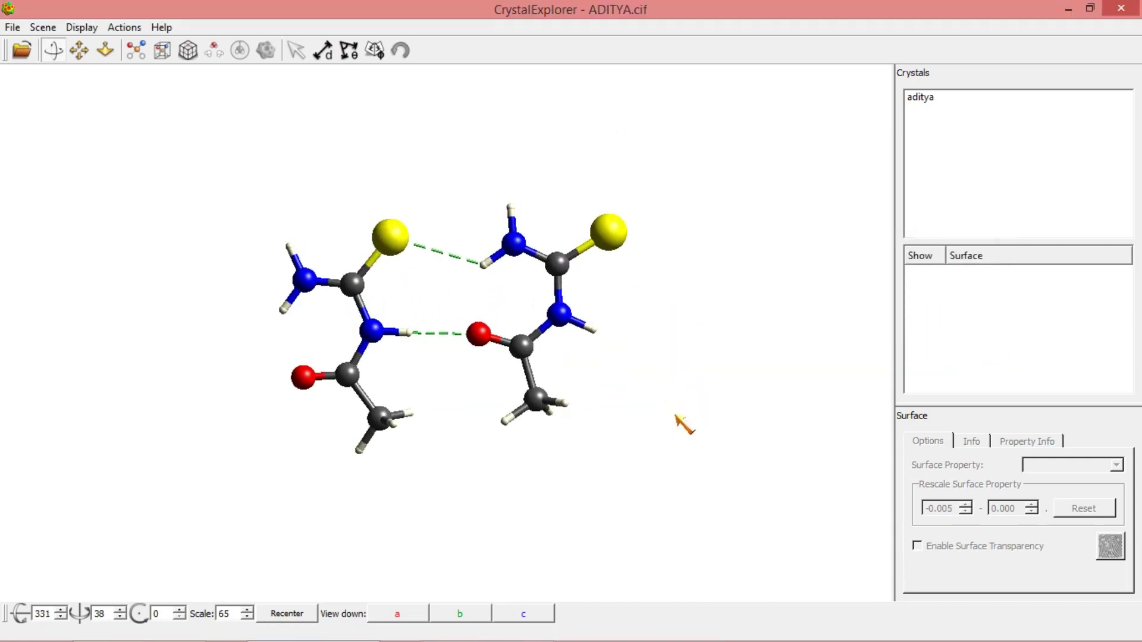
# Repeat the unit cell one extra unit along a, then view the packing down the a axis
pyautogui.click(187, 51)
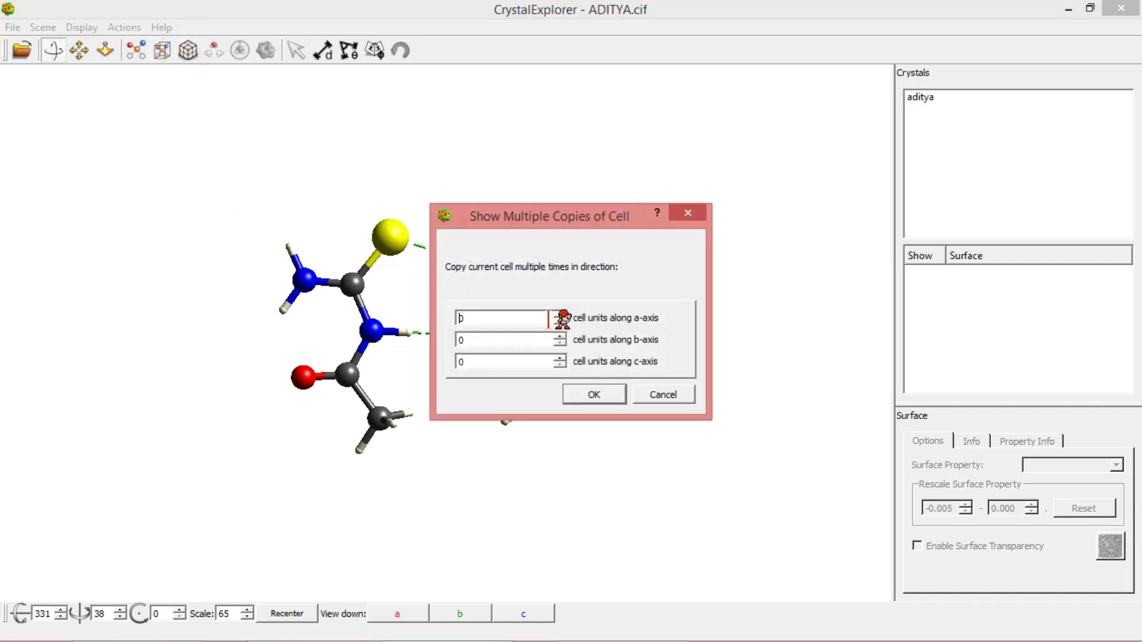
pyautogui.click(559, 315)
pyautogui.click(559, 343)
pyautogui.click(559, 365)
pyautogui.click(588, 393)
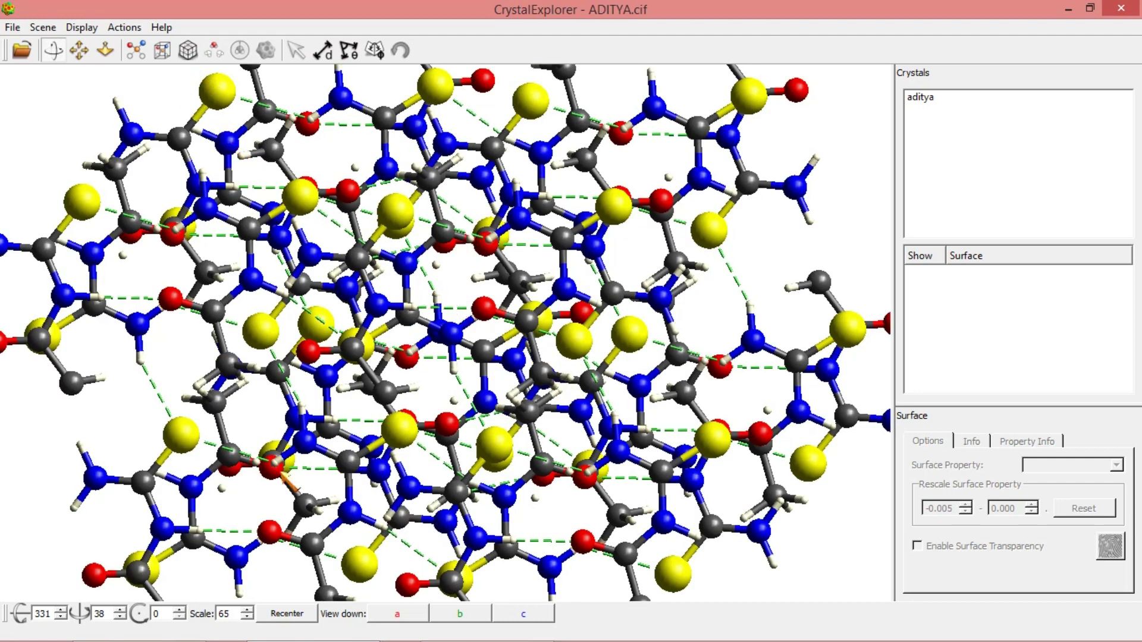
pyautogui.click(395, 613)
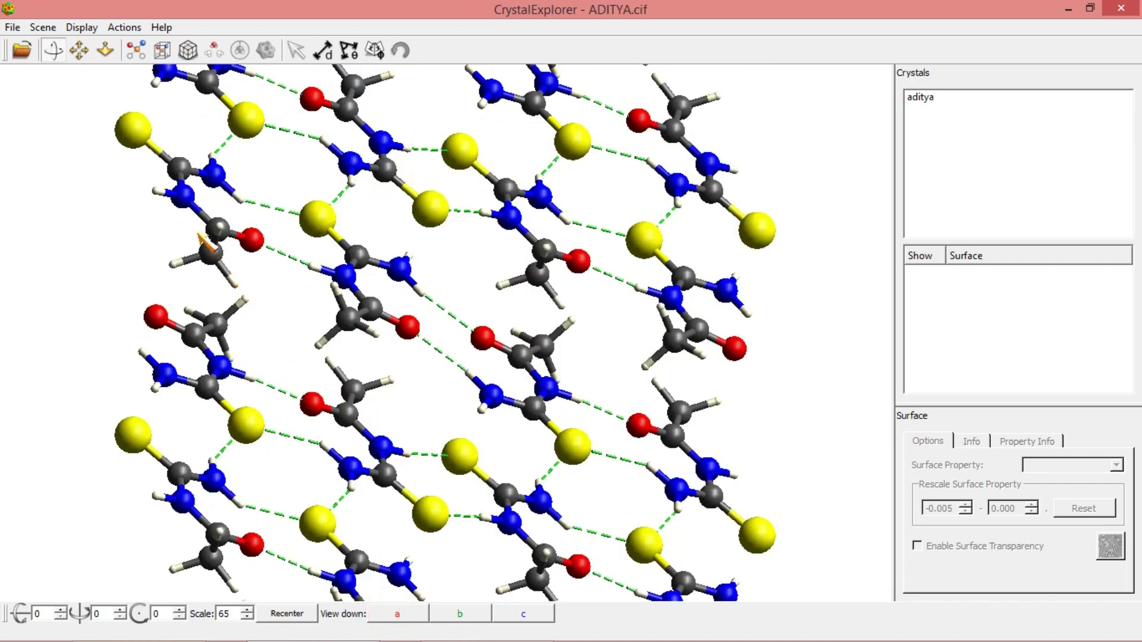
pyautogui.rightClick(267, 173)
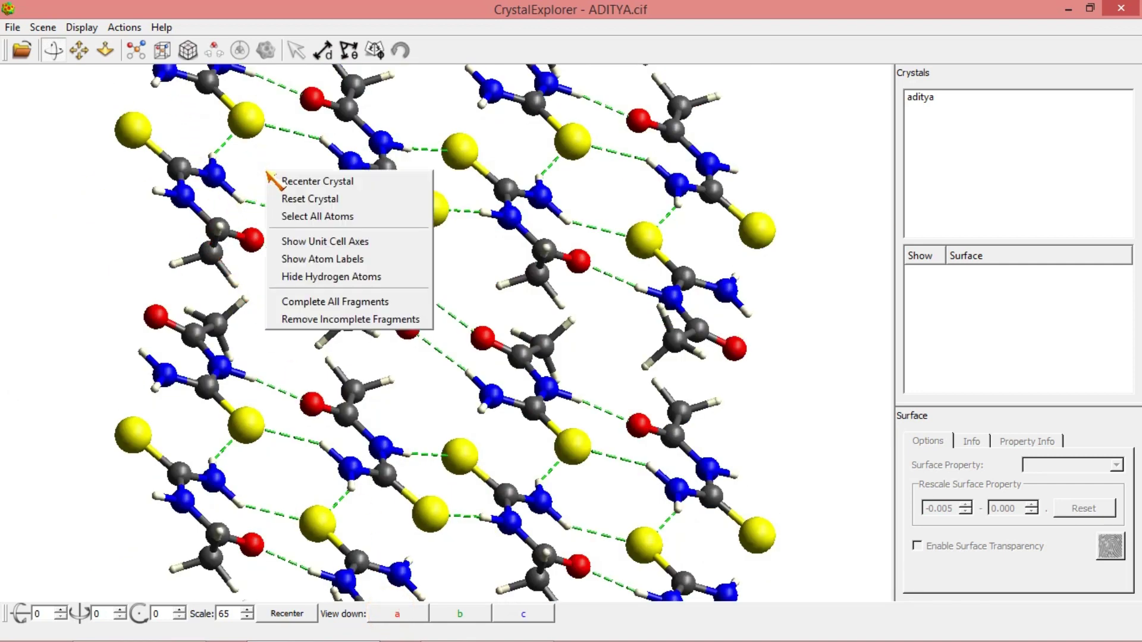
# Draw the unit cell boxes around the packing and rotate it in 3-D
pyautogui.click(305, 241)
pyautogui.scroll(-3, 309, 391)
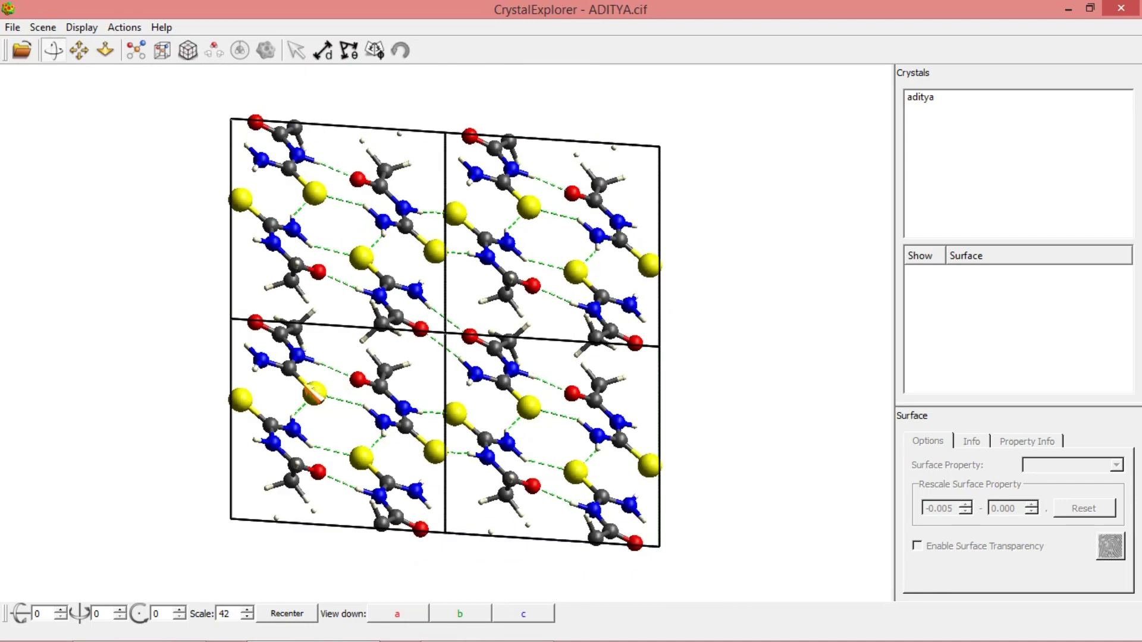
pyautogui.moveTo(171, 375); pyautogui.dragTo(223, 325)
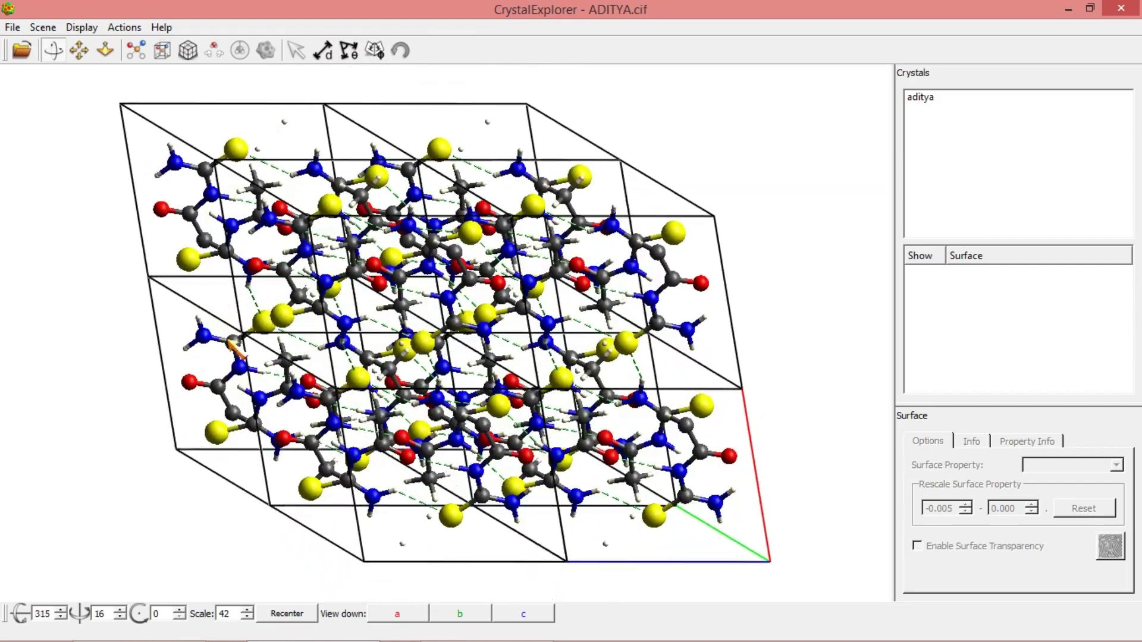
pyautogui.scroll(-5, 440, 473)
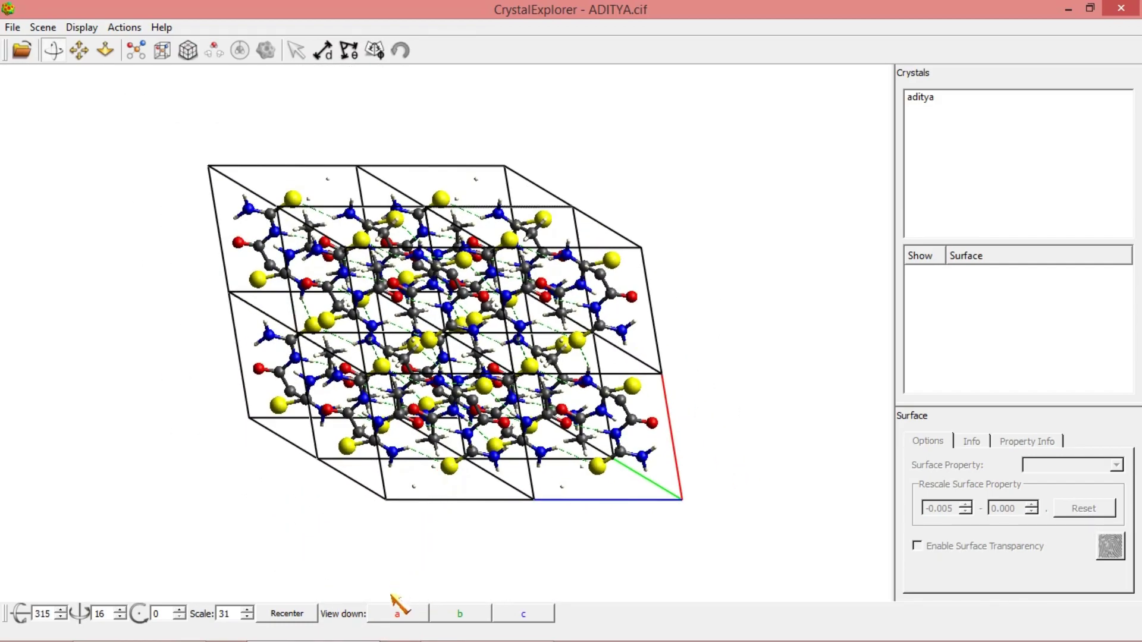
# View the boxed packing down the a, b and c axes in turn
pyautogui.click(399, 616)
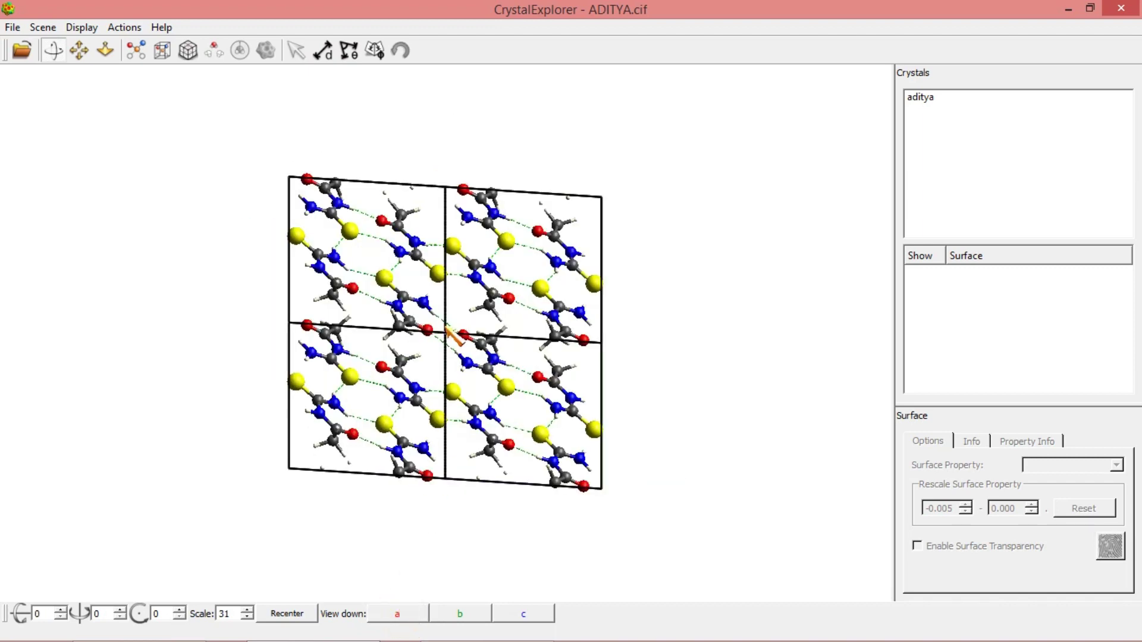
pyautogui.scroll(8, 364, 385)
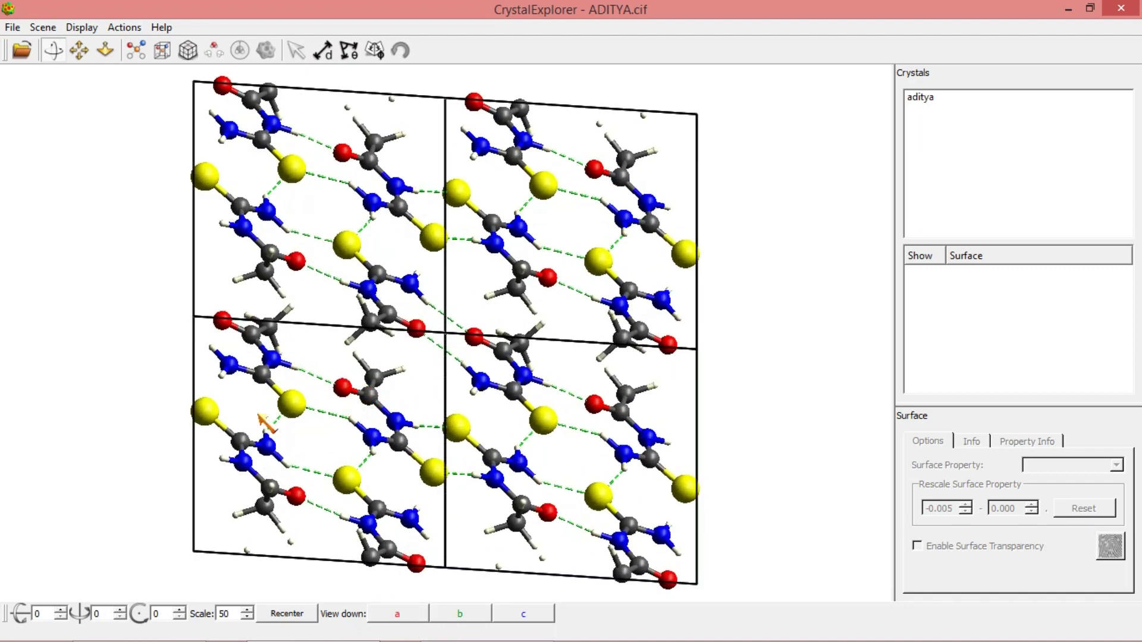
pyautogui.scroll(-2, 329, 405)
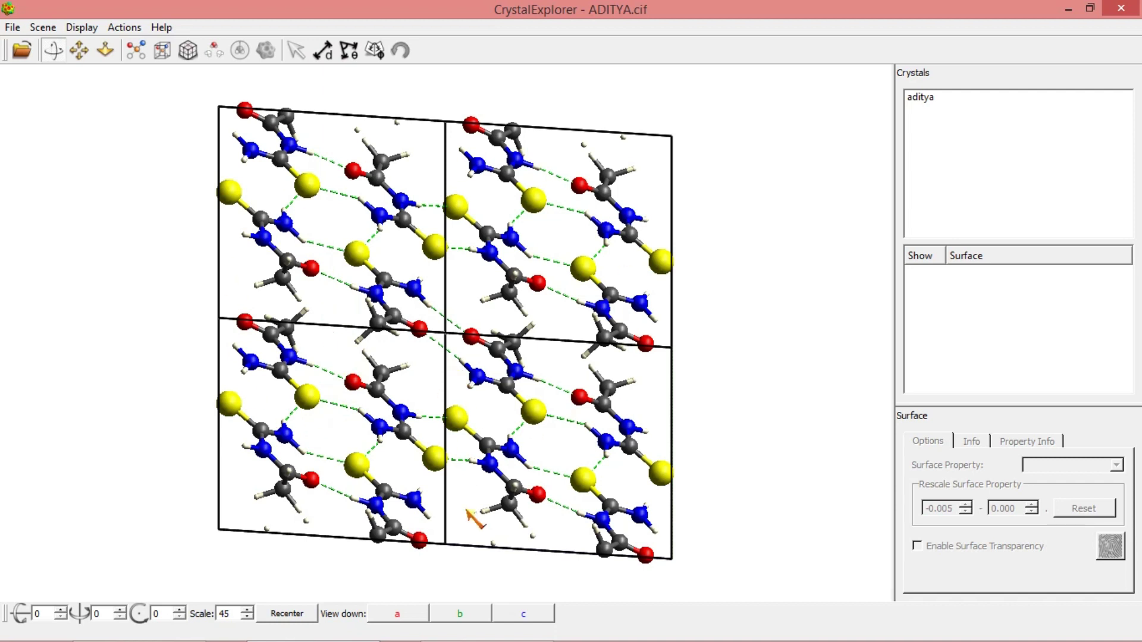
pyautogui.click(459, 614)
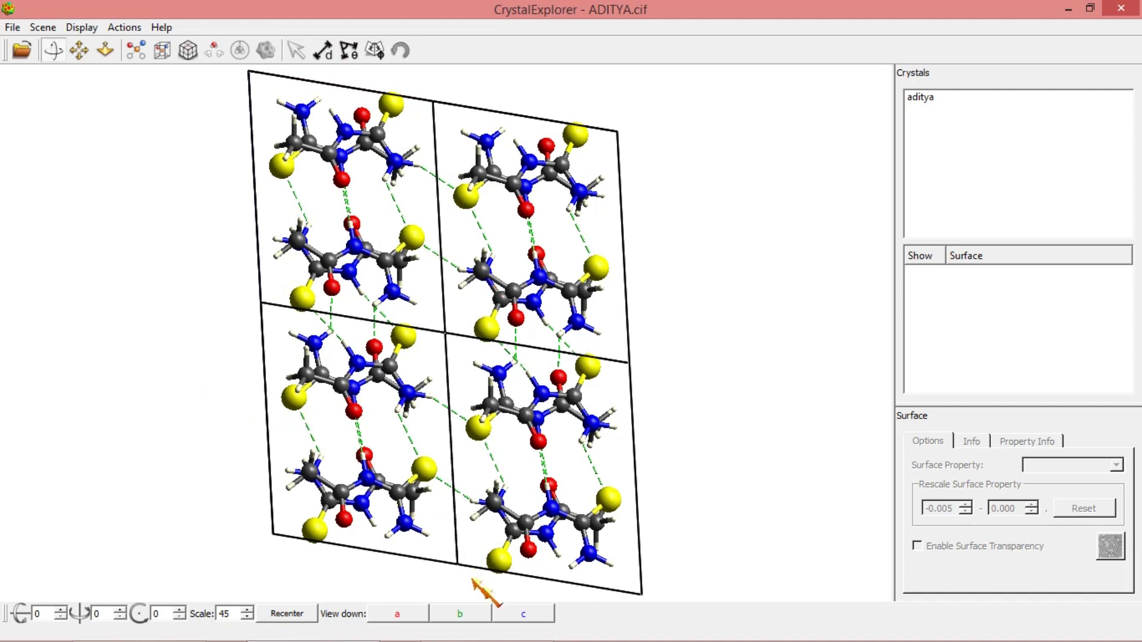
pyautogui.click(523, 614)
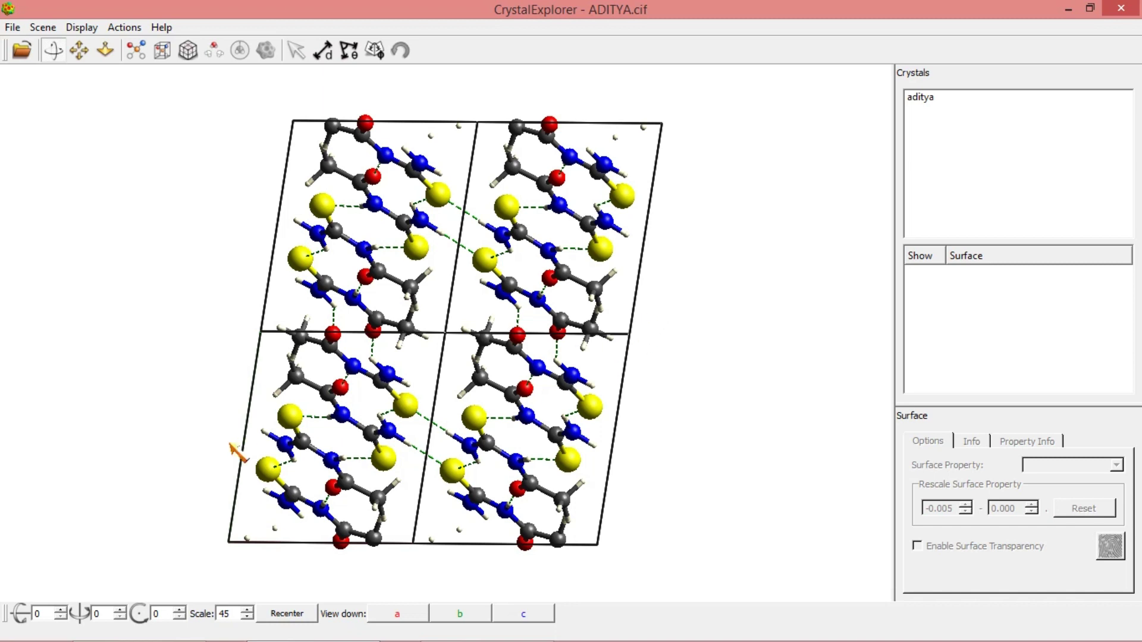
# Reset the crystal to the original molecule pair and rotate it
pyautogui.click(82, 28)
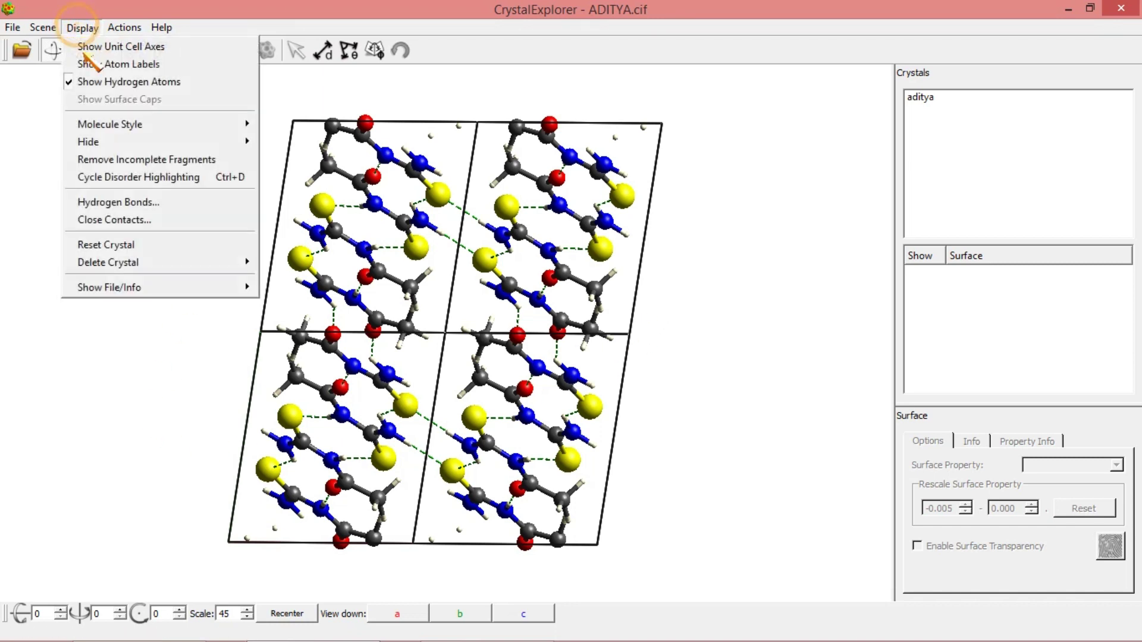
pyautogui.click(98, 246)
pyautogui.moveTo(357, 408); pyautogui.dragTo(333, 277, button='right')
pyautogui.moveTo(325, 268); pyautogui.dragTo(385, 419)
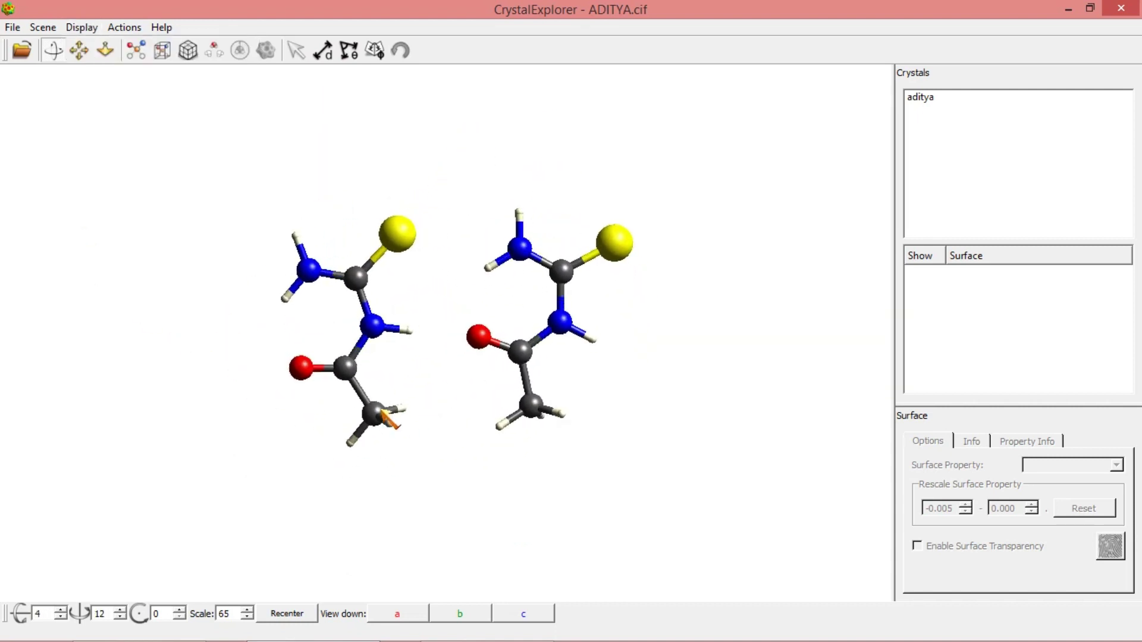
# Briefly show the unit cell box around the pair, rotate it, then hide it again
pyautogui.click(83, 28)
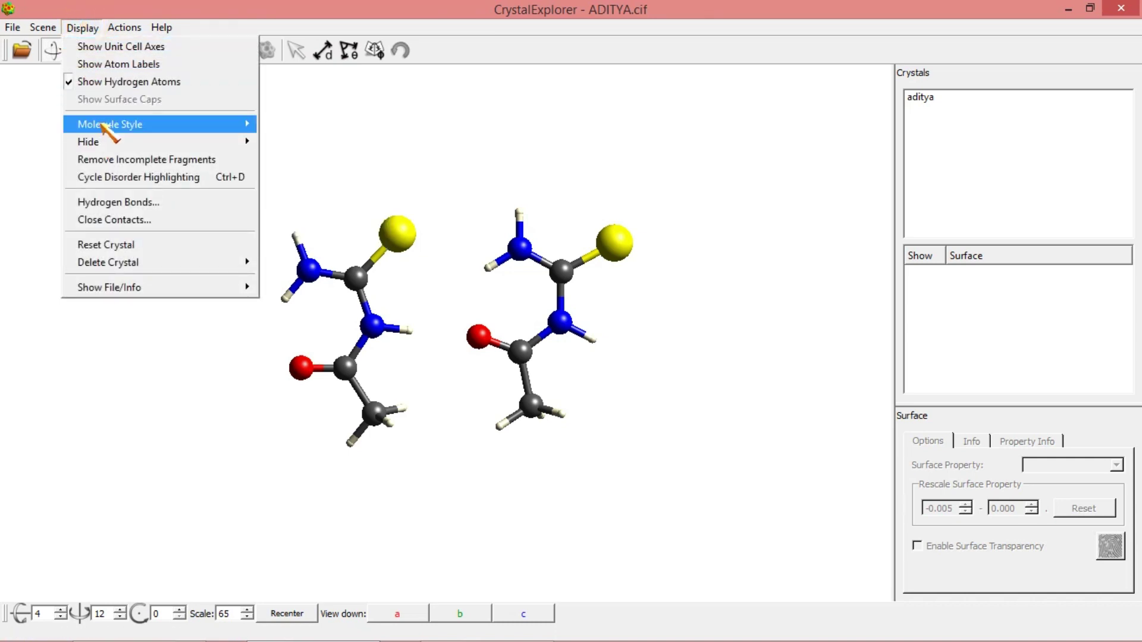
pyautogui.moveTo(143, 126)
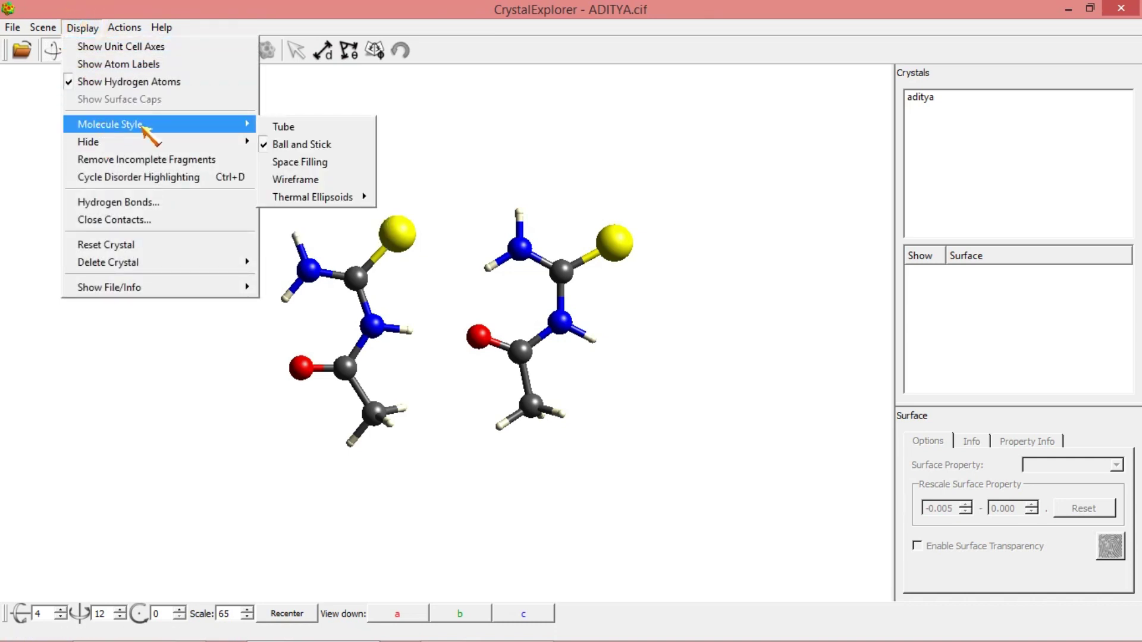
pyautogui.click(111, 48)
pyautogui.moveTo(382, 282); pyautogui.dragTo(565, 274)
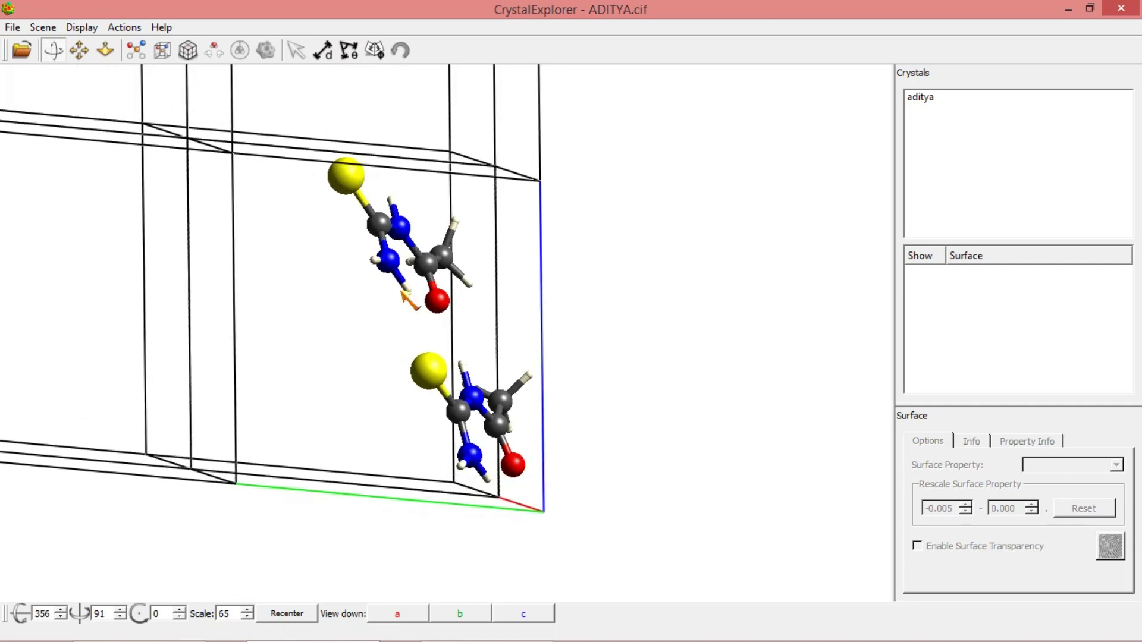
pyautogui.click(82, 27)
pyautogui.click(83, 45)
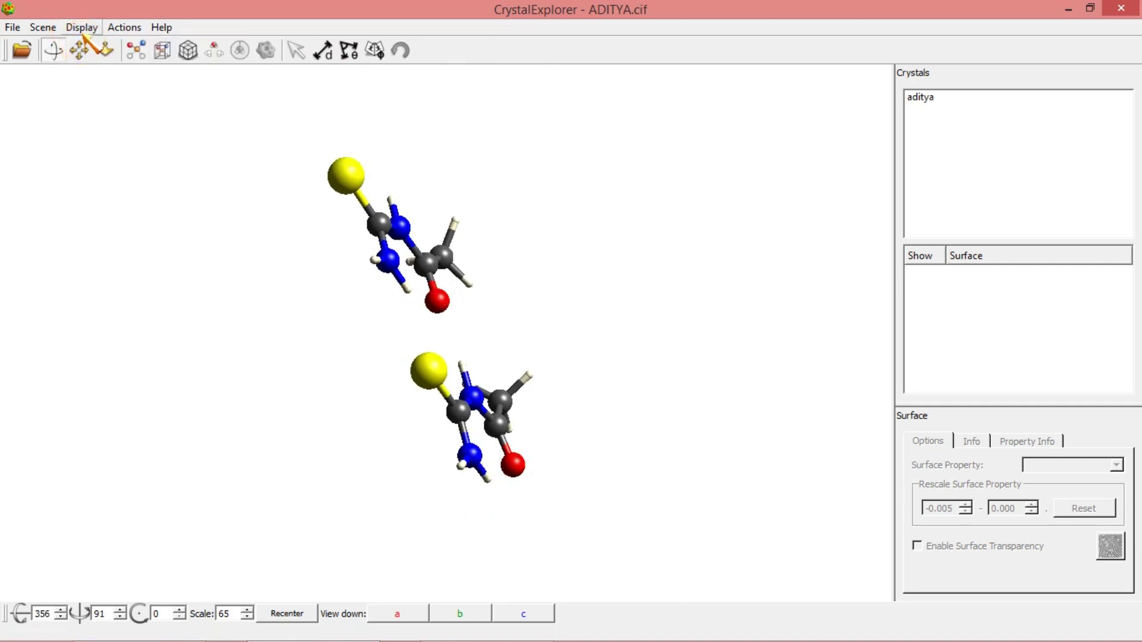
# Re-enable Show hydrogen bonds in the Hydrogen Bonds settings and rotate the linked molecules
pyautogui.click(81, 26)
pyautogui.moveTo(113, 125)
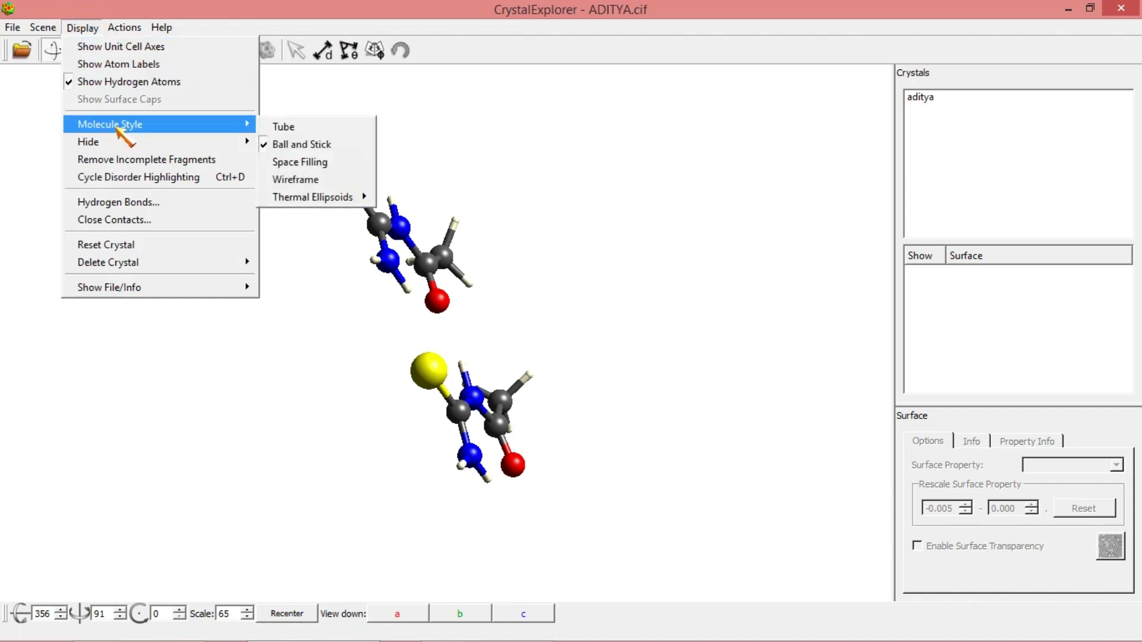
pyautogui.click(112, 202)
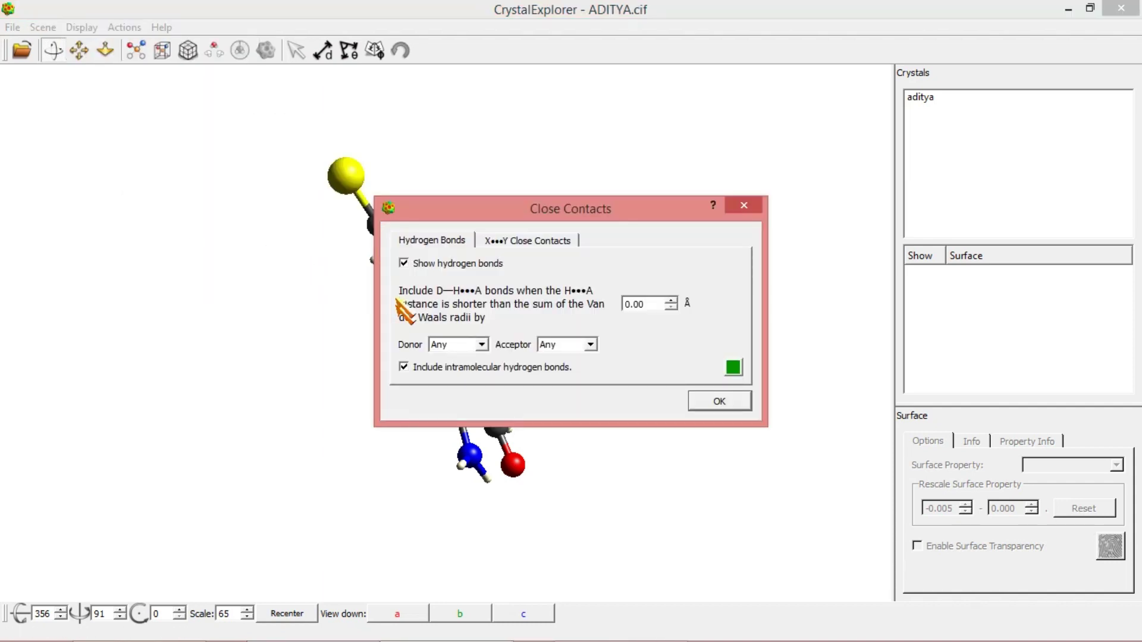
pyautogui.click(404, 263)
pyautogui.click(403, 264)
pyautogui.click(708, 404)
pyautogui.moveTo(701, 394); pyautogui.dragTo(614, 462)
pyautogui.moveTo(662, 338); pyautogui.dragTo(625, 345)
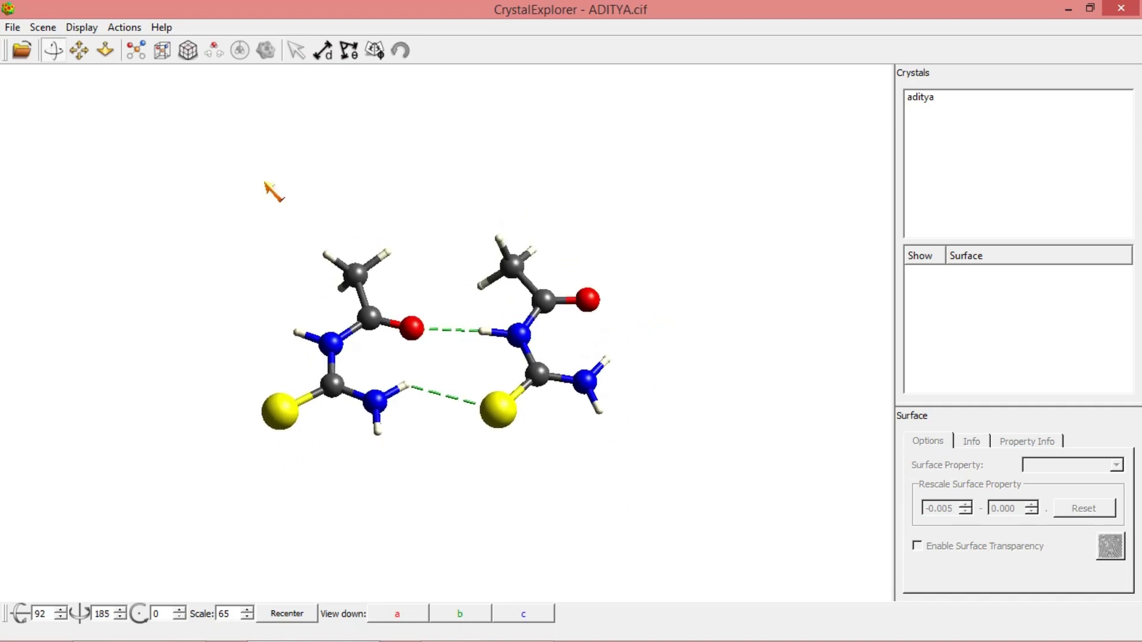
pyautogui.click(214, 51)
# Grow neighbour molecules at two contact atoms, including the pink one, and inspect them
pyautogui.moveTo(411, 134); pyautogui.dragTo(268, 297)
pyautogui.doubleClick(230, 309)
pyautogui.moveTo(657, 377); pyautogui.dragTo(679, 337)
pyautogui.doubleClick(681, 331)
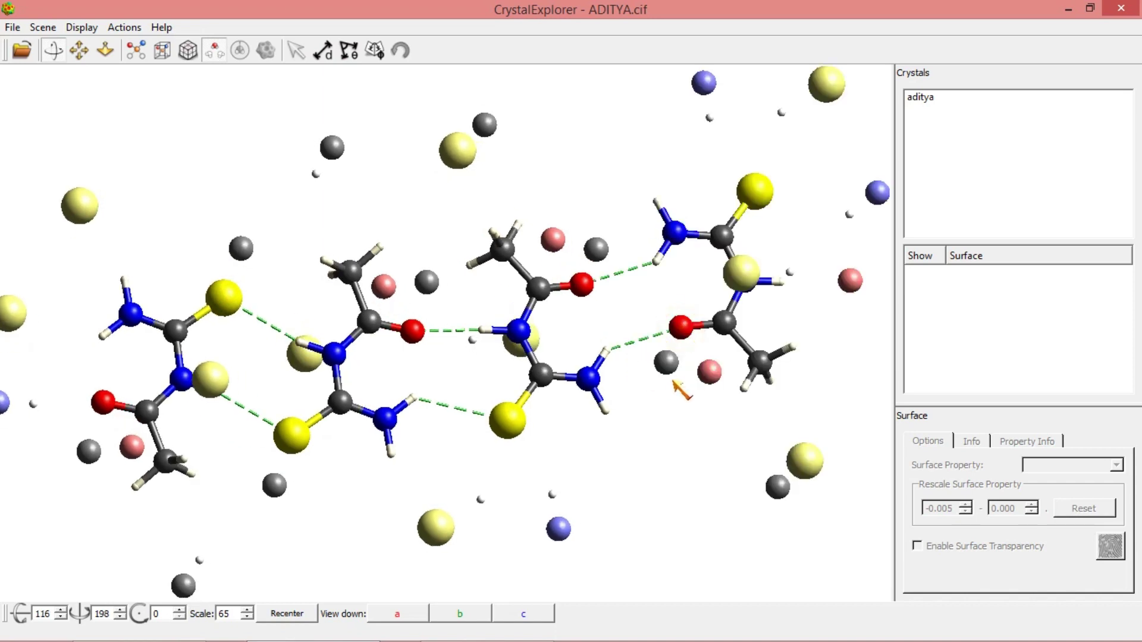
pyautogui.moveTo(656, 469)
pyautogui.mouseDown()
pyautogui.moveTo(642, 438)
pyautogui.moveTo(594, 492)
pyautogui.moveTo(642, 461)
pyautogui.moveTo(638, 473)
pyautogui.mouseUp()
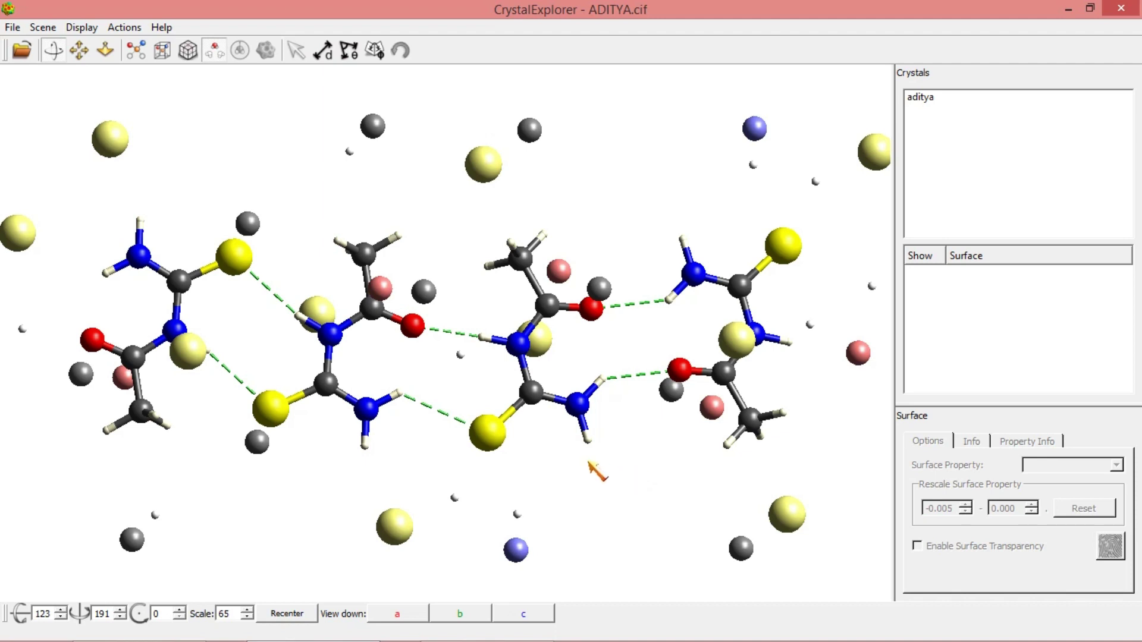
# Grow the left and right neighbour molecules into a chain, then remove the loose contact atoms
pyautogui.doubleClick(22, 237)
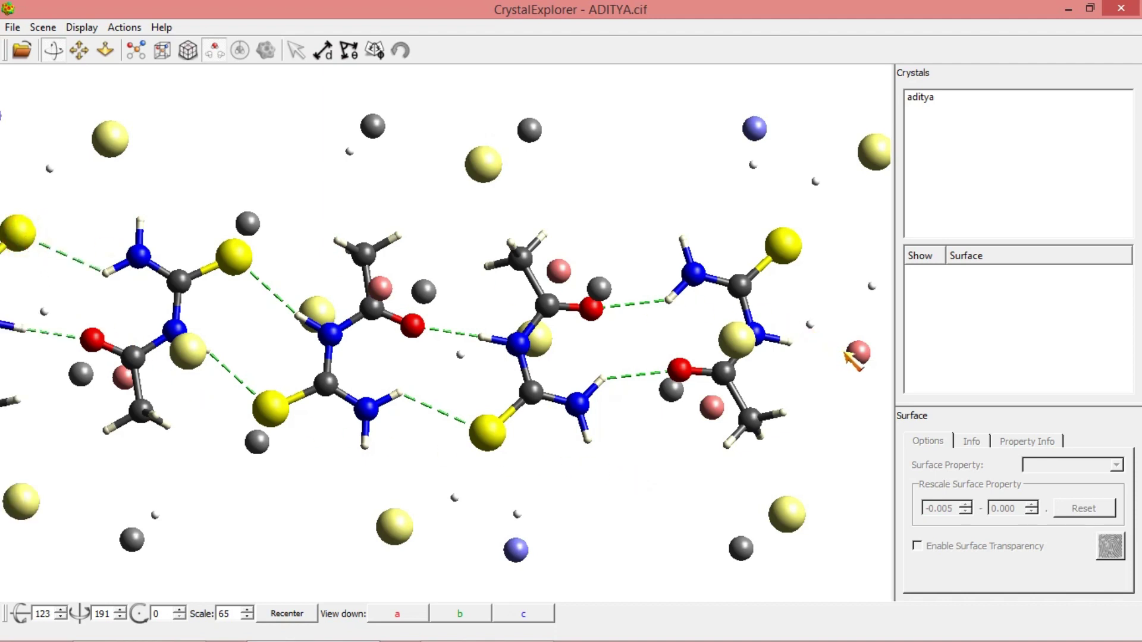
pyautogui.click(862, 356)
pyautogui.click(863, 357)
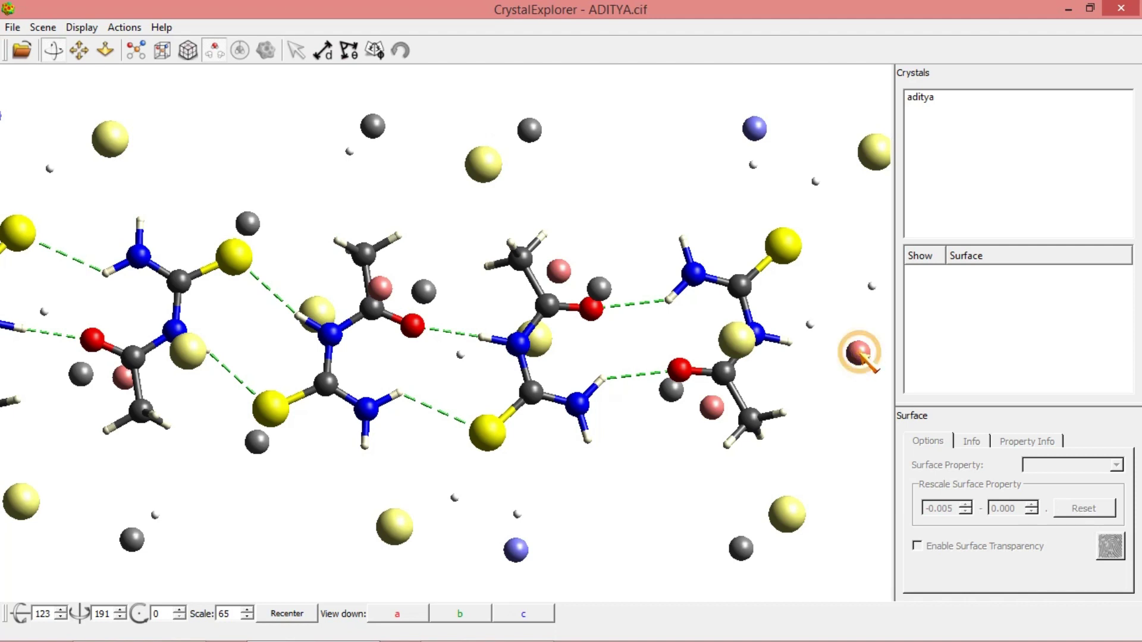
pyautogui.doubleClick(862, 357)
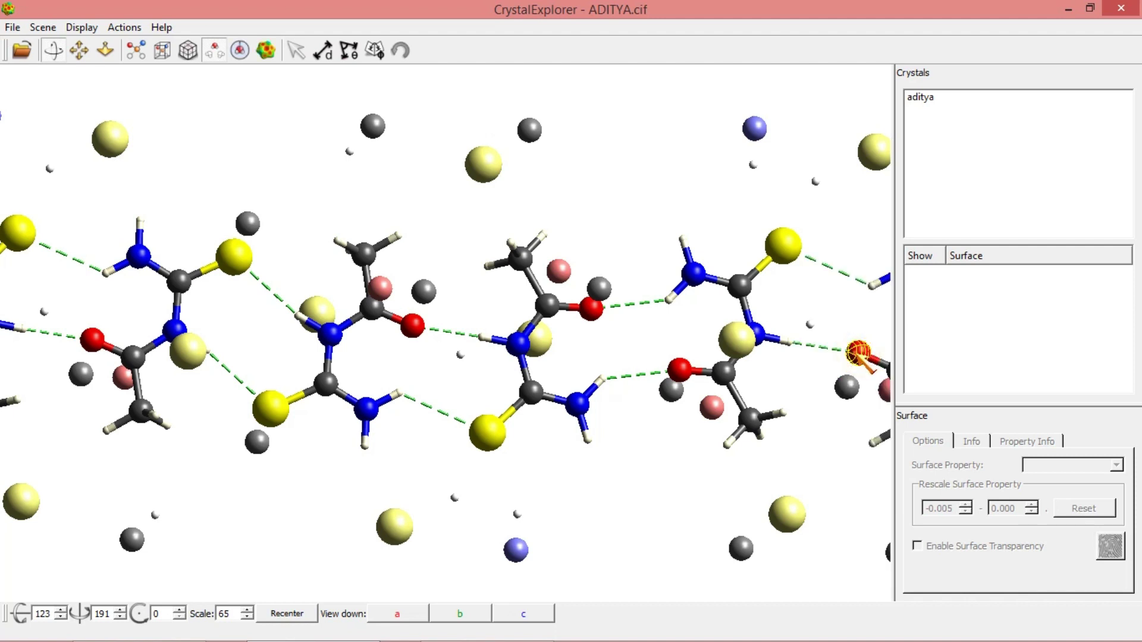
pyautogui.moveTo(803, 426); pyautogui.dragTo(800, 397)
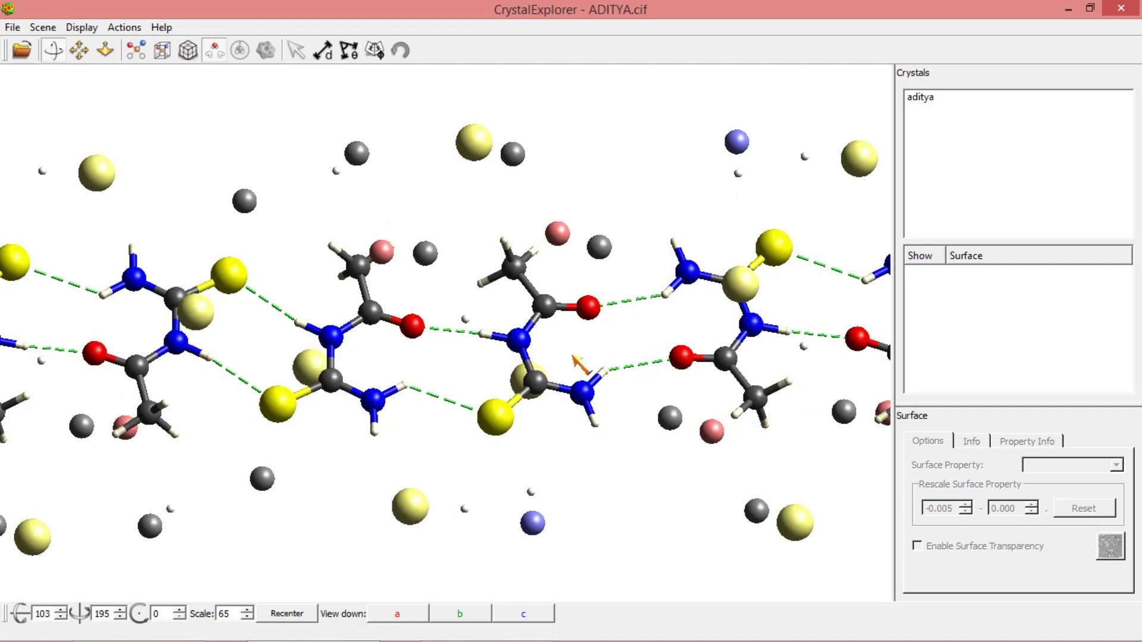
pyautogui.click(214, 50)
pyautogui.click(442, 353)
# Rotate and zoom the ADITYA.cif hydrogen-bonded chain, then open the Actions menu
pyautogui.moveTo(440, 388)
pyautogui.mouseDown()
pyautogui.moveTo(433, 339)
pyautogui.moveTo(426, 387)
pyautogui.moveTo(437, 410)
pyautogui.mouseUp()
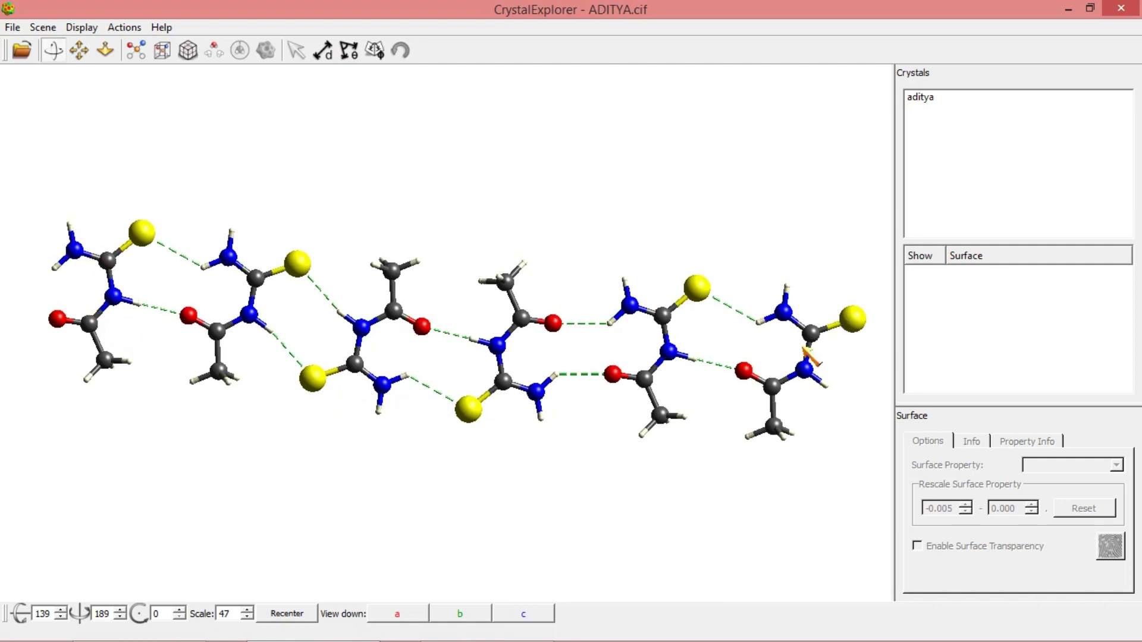
pyautogui.scroll(5, 522, 473)
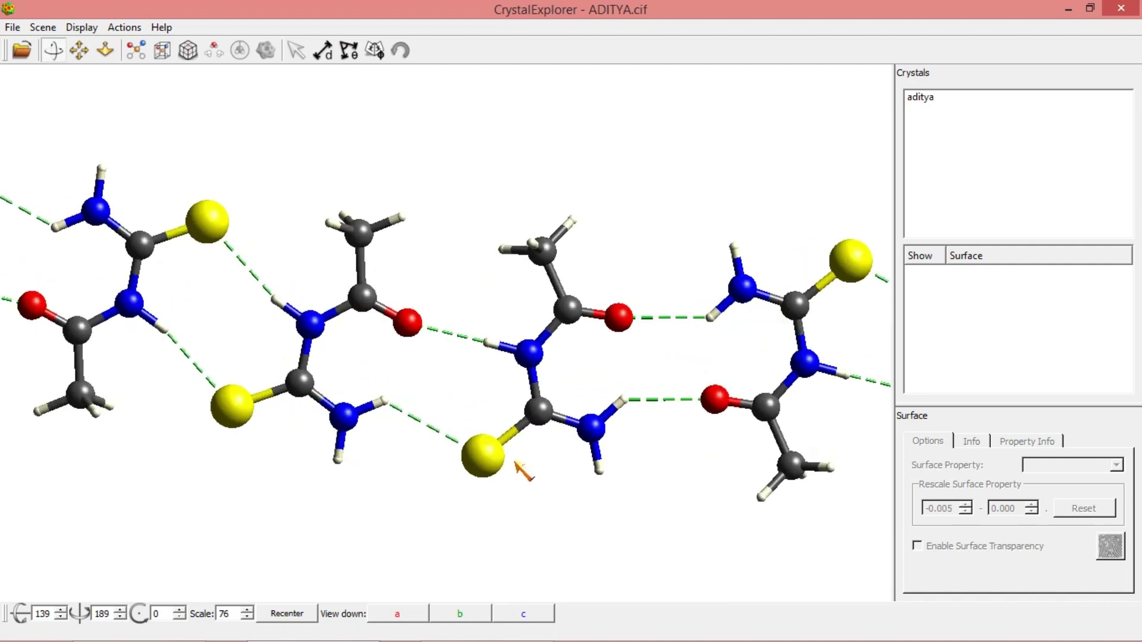
pyautogui.scroll(-3, 523, 470)
pyautogui.scroll(4, 523, 471)
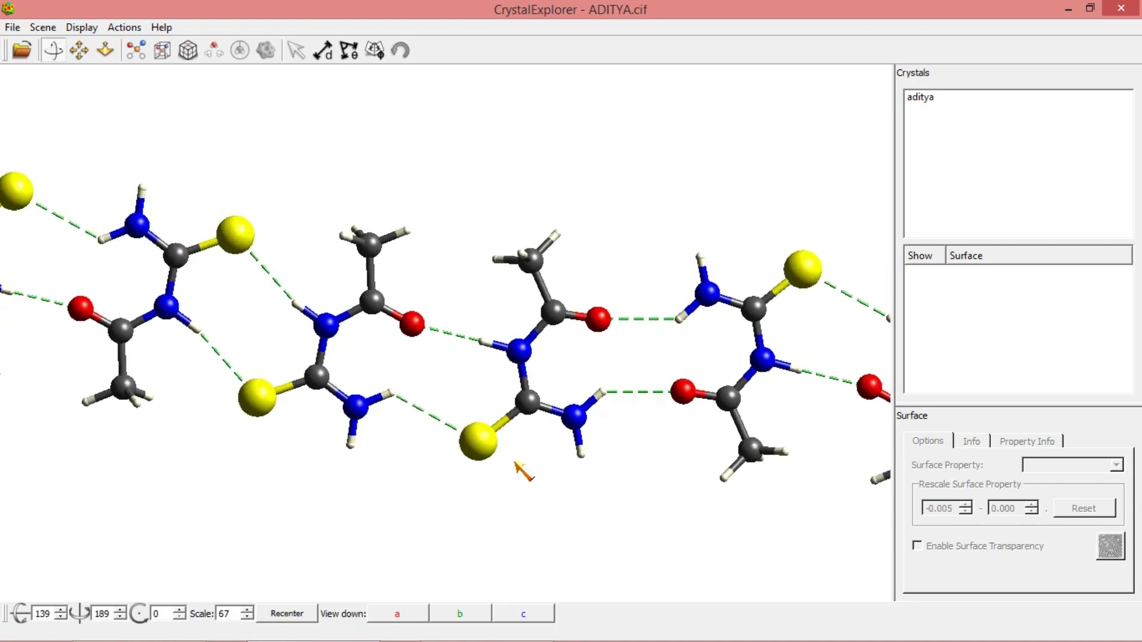
pyautogui.scroll(-4, 520, 467)
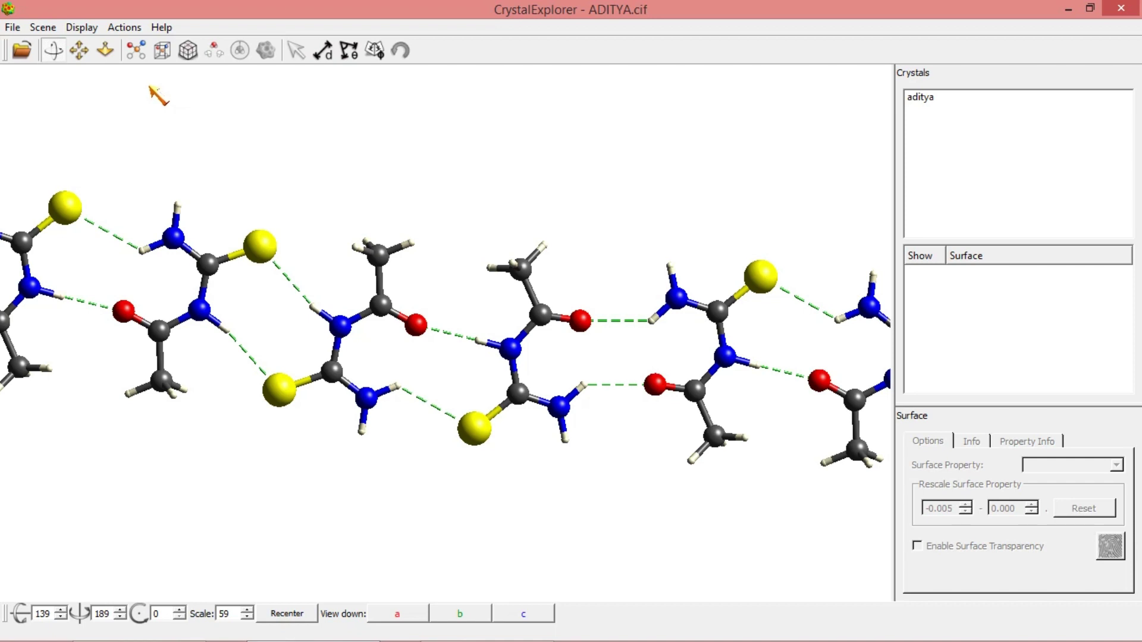
pyautogui.click(113, 28)
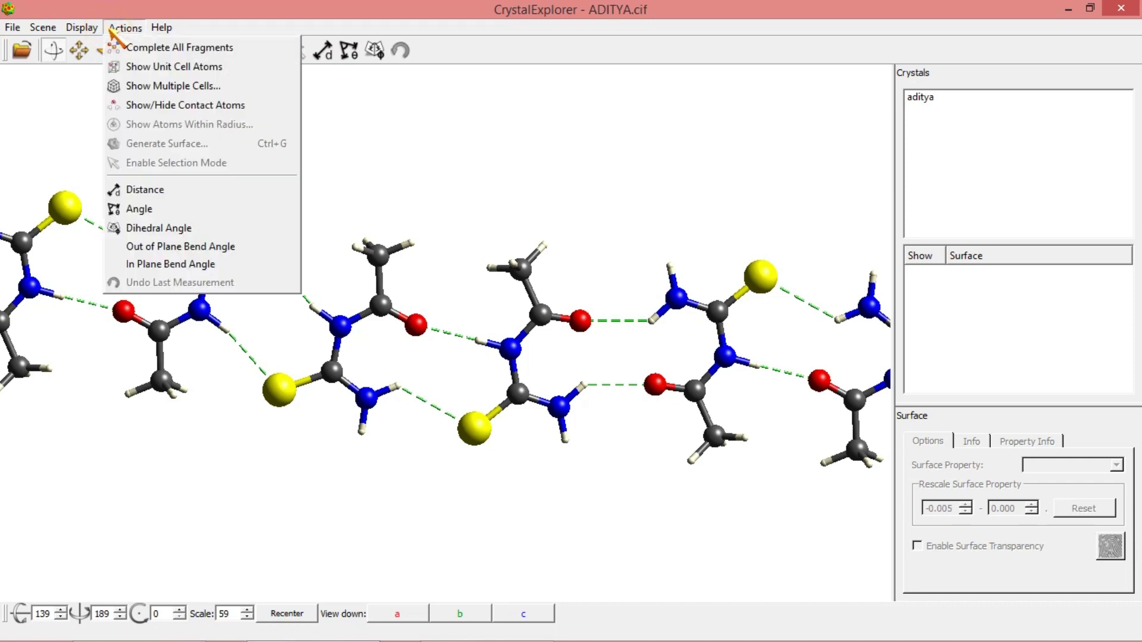
# Rotate and zoom the two 1-acetyl molecules and show their surrounding contact atoms
pyautogui.click(535, 155)
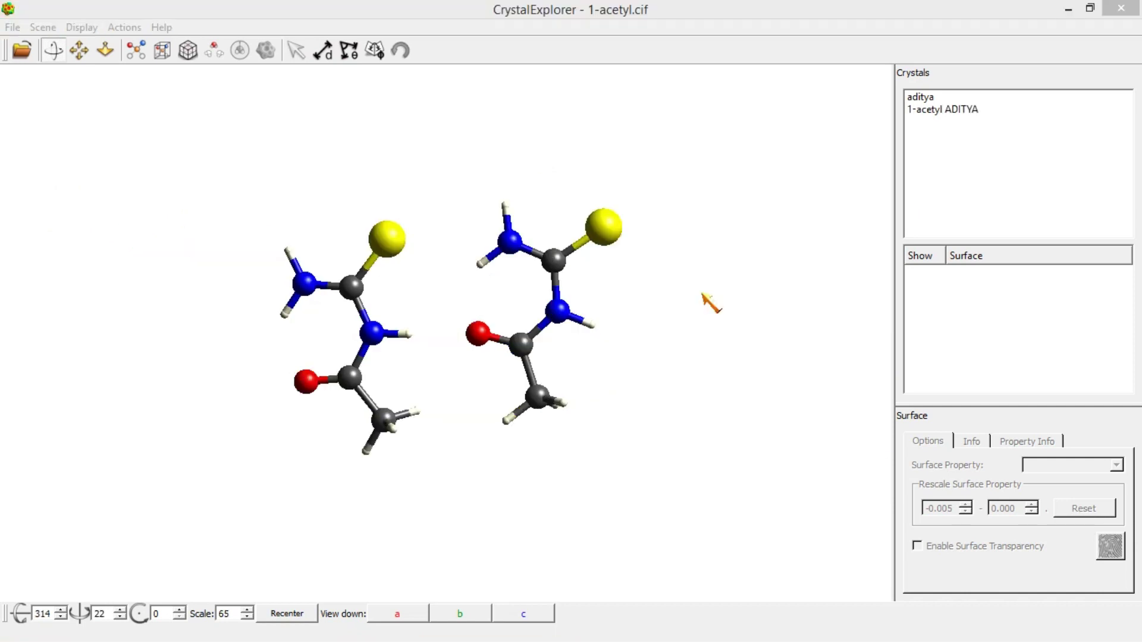
pyautogui.moveTo(679, 304); pyautogui.dragTo(591, 275)
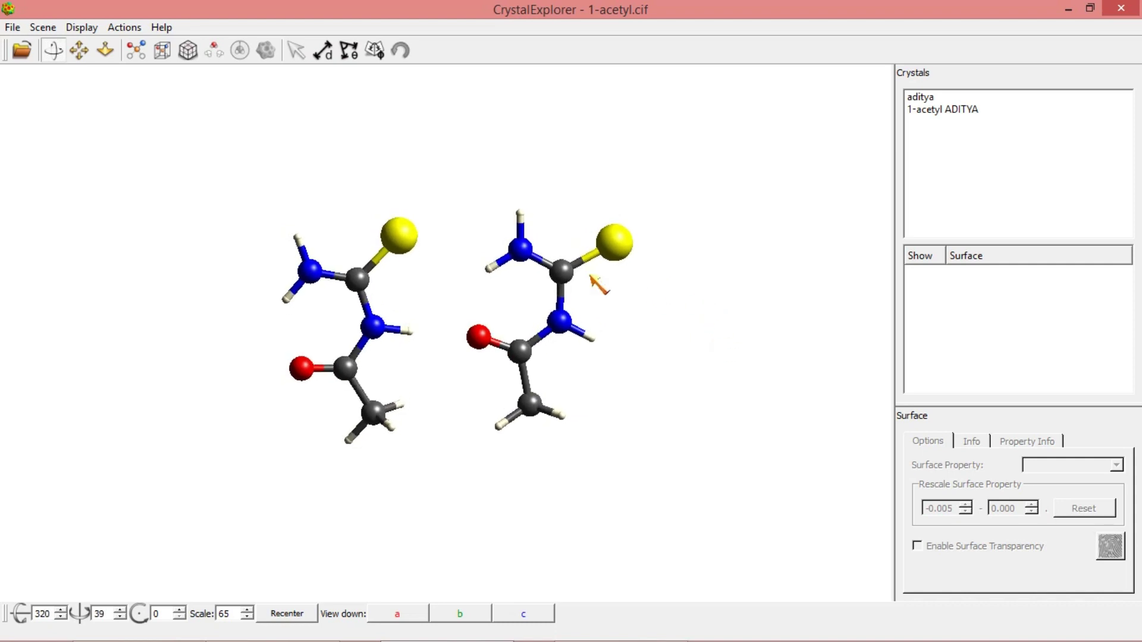
pyautogui.scroll(3, 373, 227)
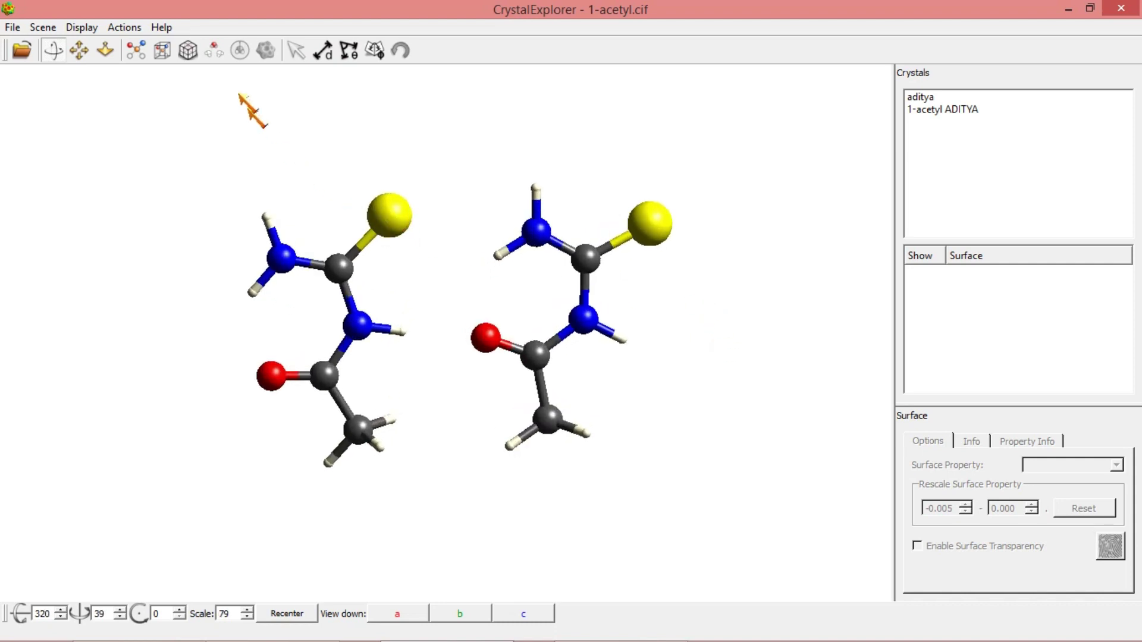
pyautogui.click(214, 51)
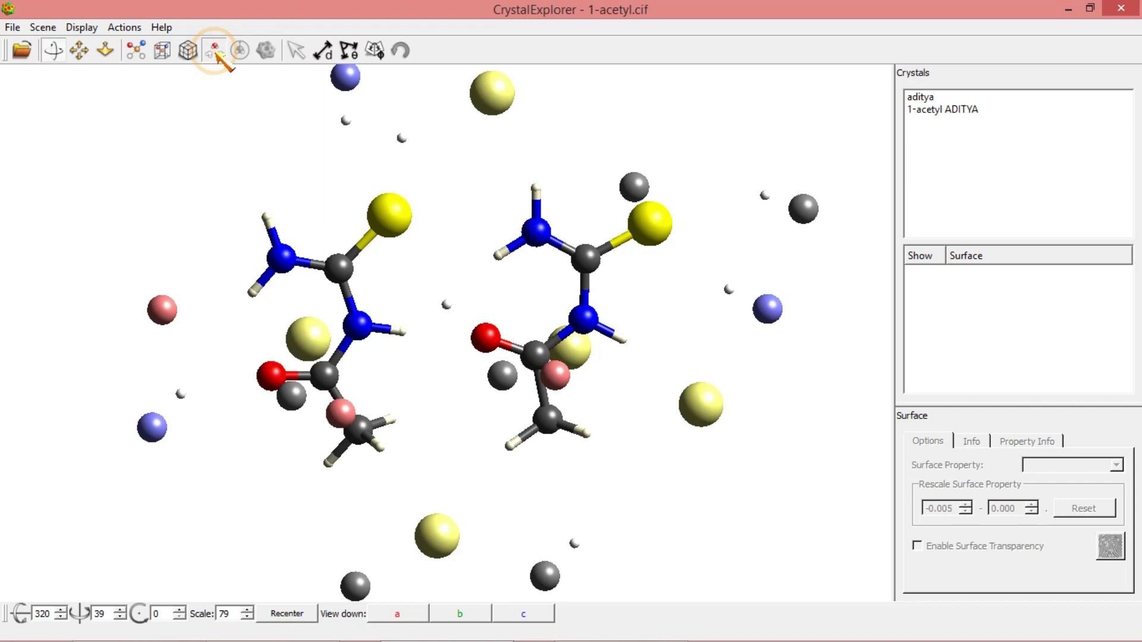
pyautogui.moveTo(449, 224); pyautogui.dragTo(464, 202)
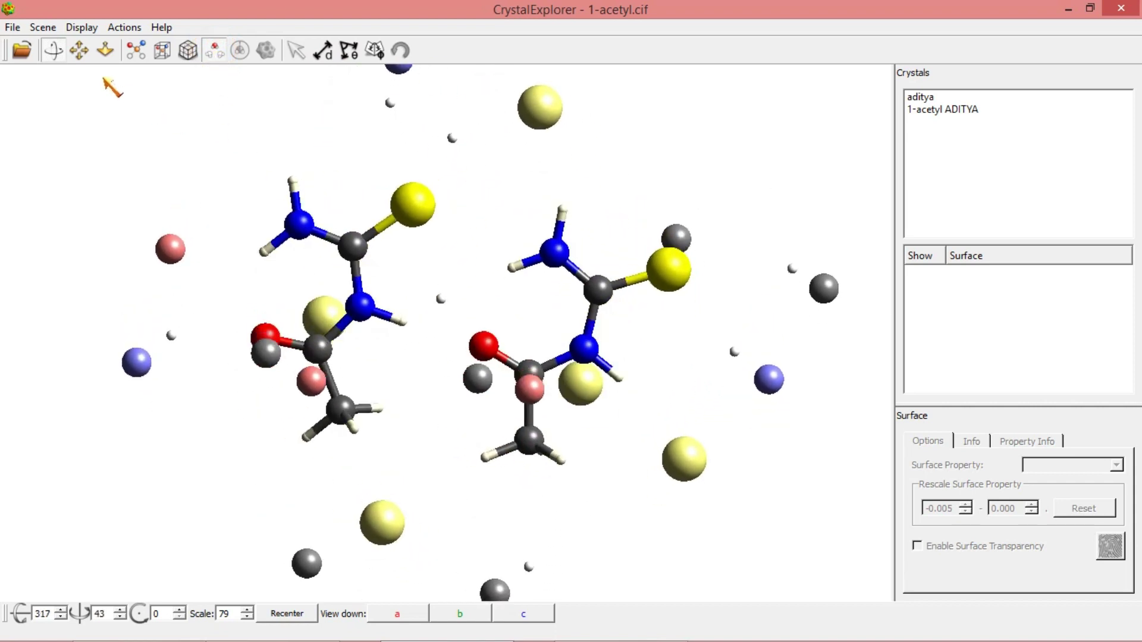
pyautogui.click(137, 53)
# Hide the faded contact atoms, leaving only the completed 1-acetyl packing, and reorient the view
pyautogui.click(361, 180)
pyautogui.moveTo(351, 204); pyautogui.dragTo(311, 201)
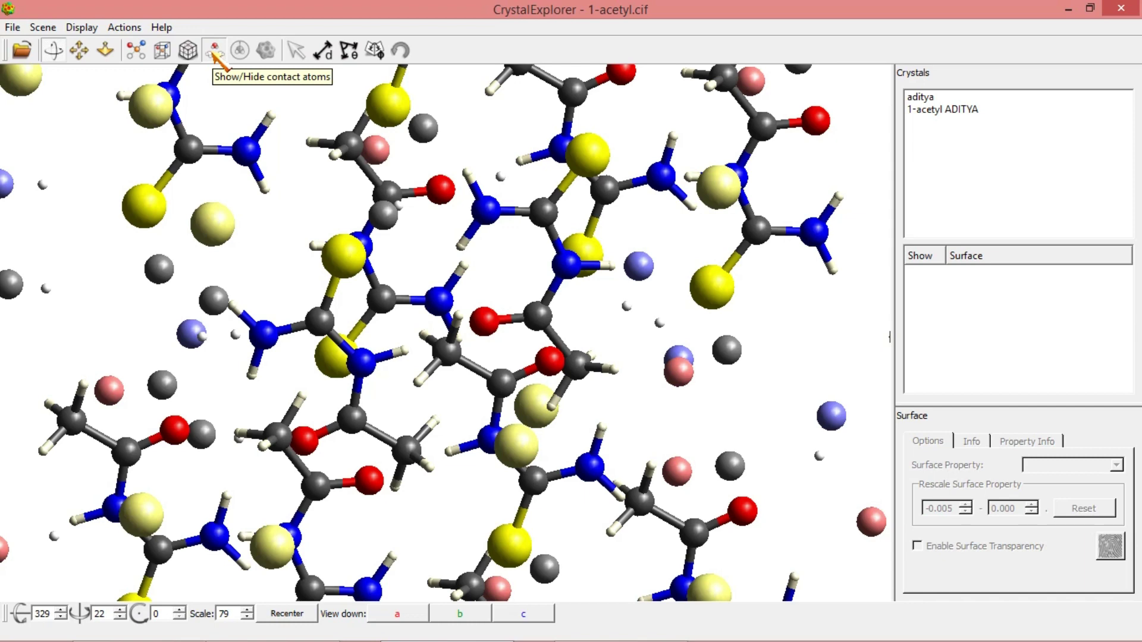
pyautogui.click(213, 53)
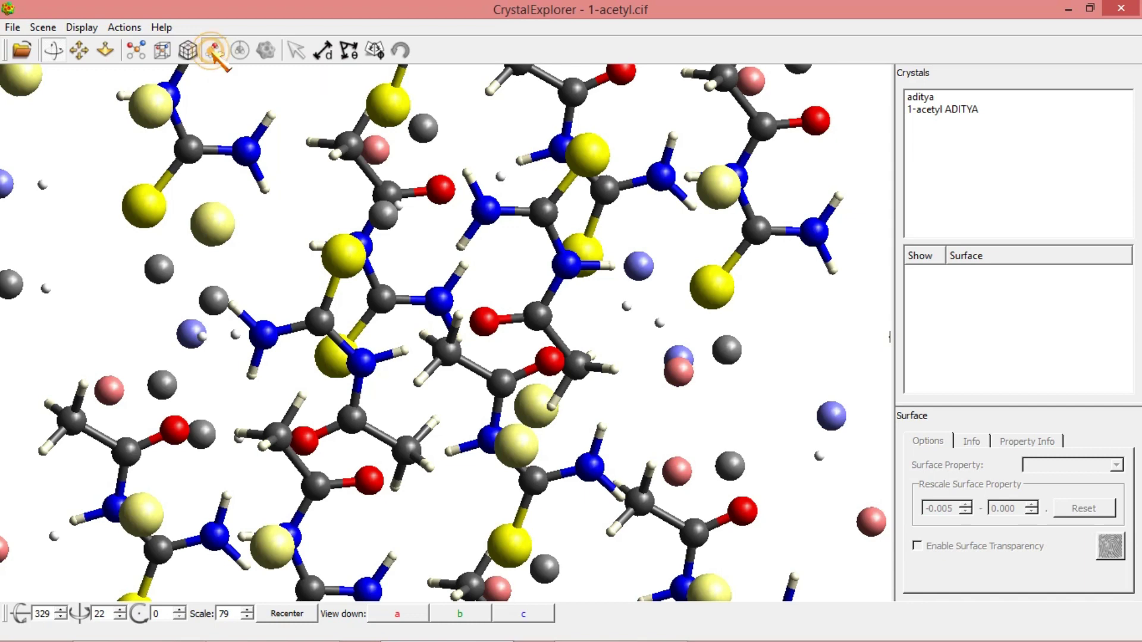
pyautogui.scroll(-5, 257, 279)
pyautogui.moveTo(248, 262); pyautogui.dragTo(280, 234)
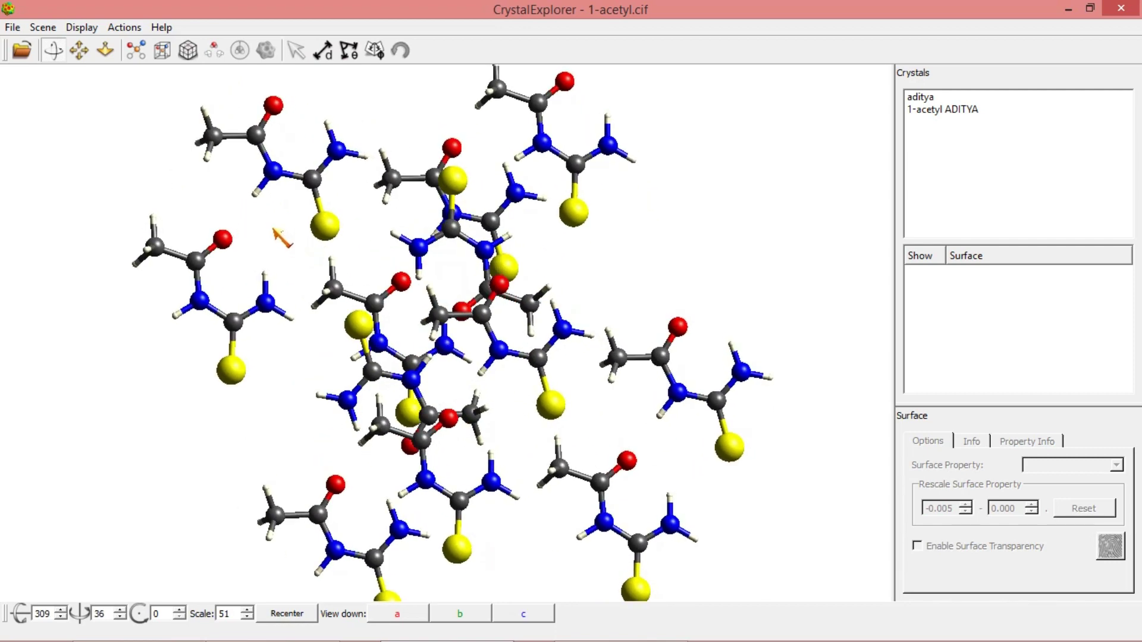
pyautogui.rightClick(274, 229)
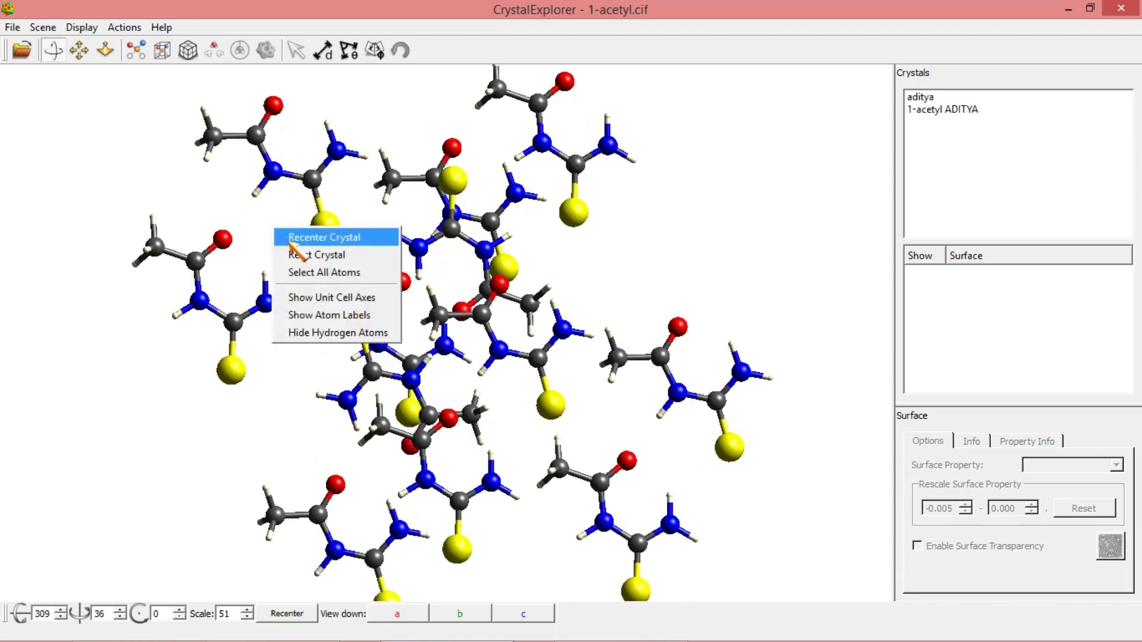
# Show the unit-cell box around the 1-acetyl packing and view it down the a, b and c axes
pyautogui.click(307, 297)
pyautogui.moveTo(284, 238)
pyautogui.mouseDown()
pyautogui.moveTo(255, 260)
pyautogui.moveTo(377, 300)
pyautogui.moveTo(253, 241)
pyautogui.moveTo(327, 280)
pyautogui.moveTo(262, 294)
pyautogui.moveTo(229, 255)
pyautogui.moveTo(163, 301)
pyautogui.moveTo(255, 316)
pyautogui.moveTo(274, 331)
pyautogui.mouseUp()
pyautogui.click(394, 616)
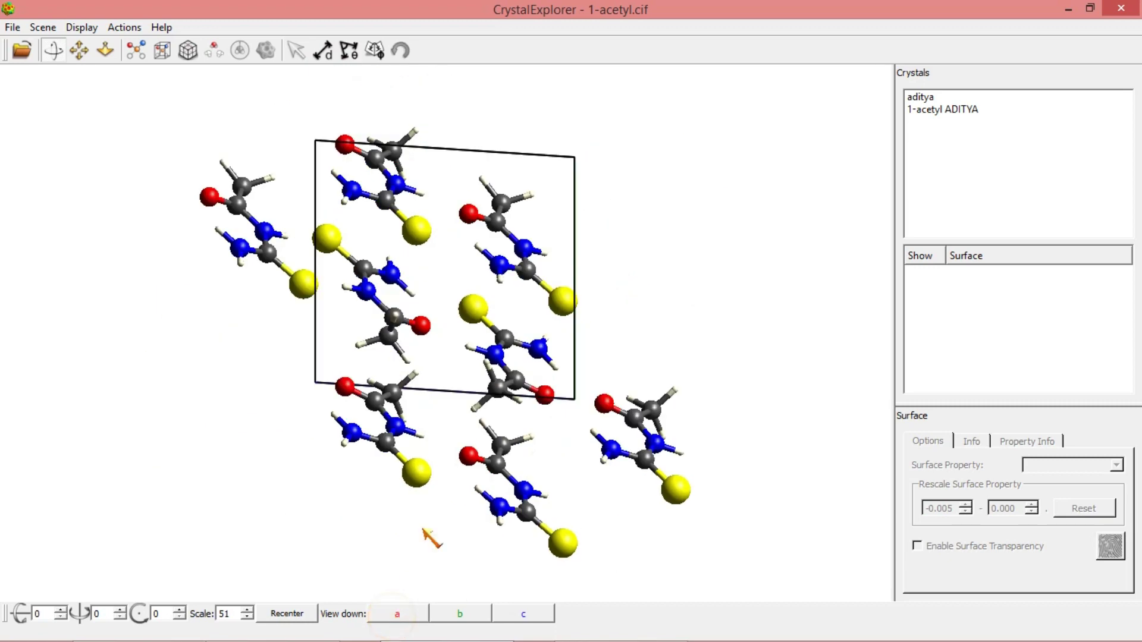
pyautogui.click(460, 614)
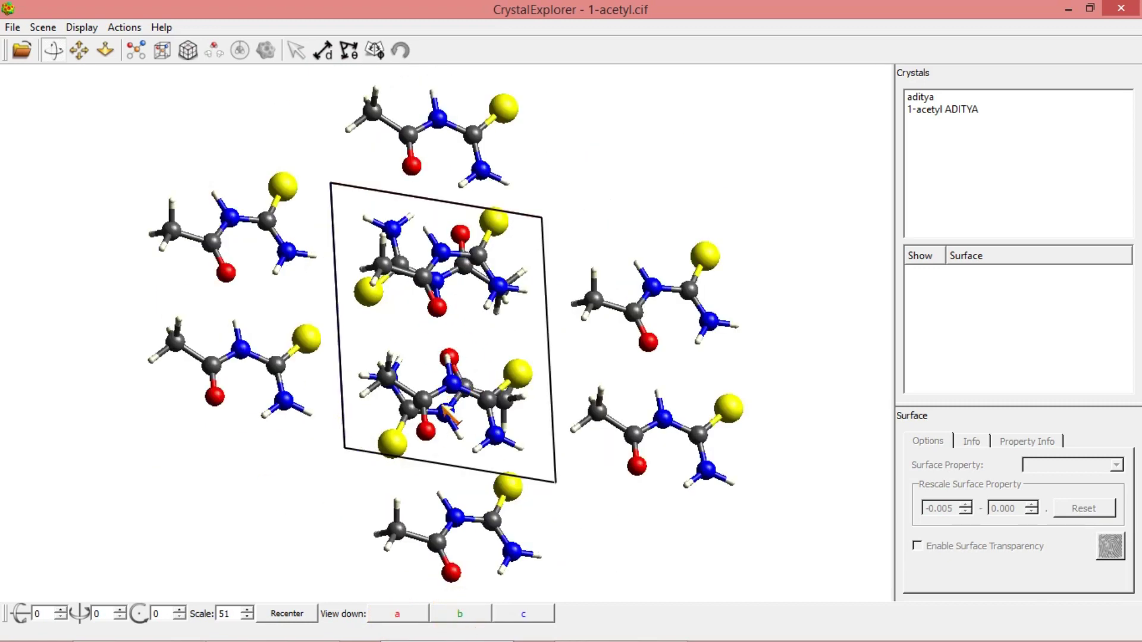
pyautogui.click(517, 613)
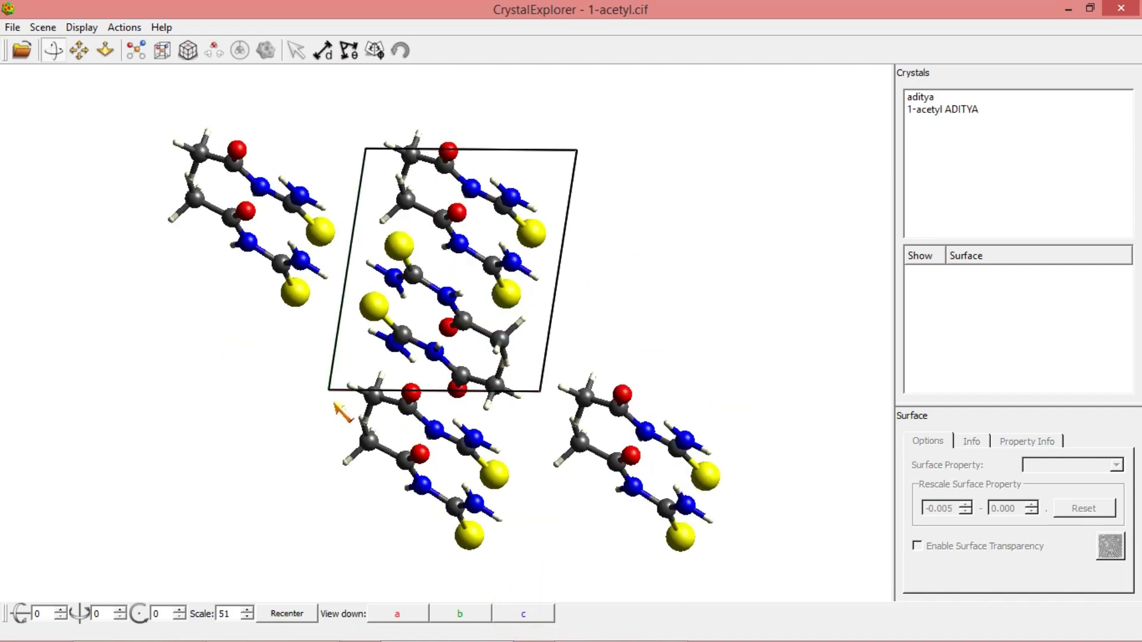
# Zoom in and bring up the Hydrogen Bonds settings from the Display menu
pyautogui.scroll(2, 288, 429)
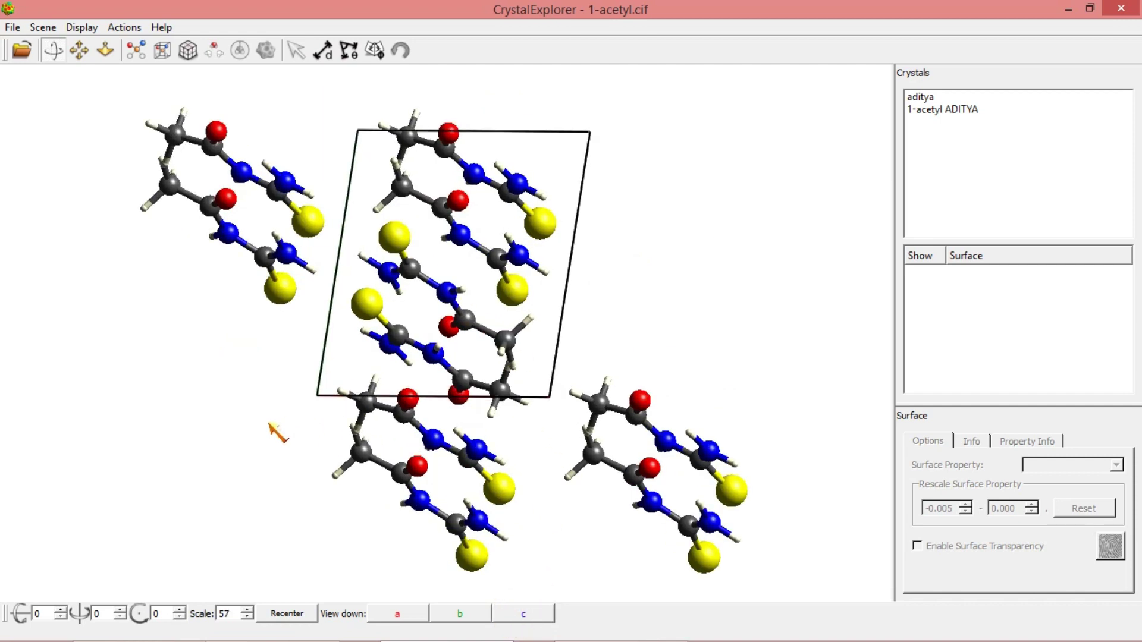
pyautogui.click(79, 28)
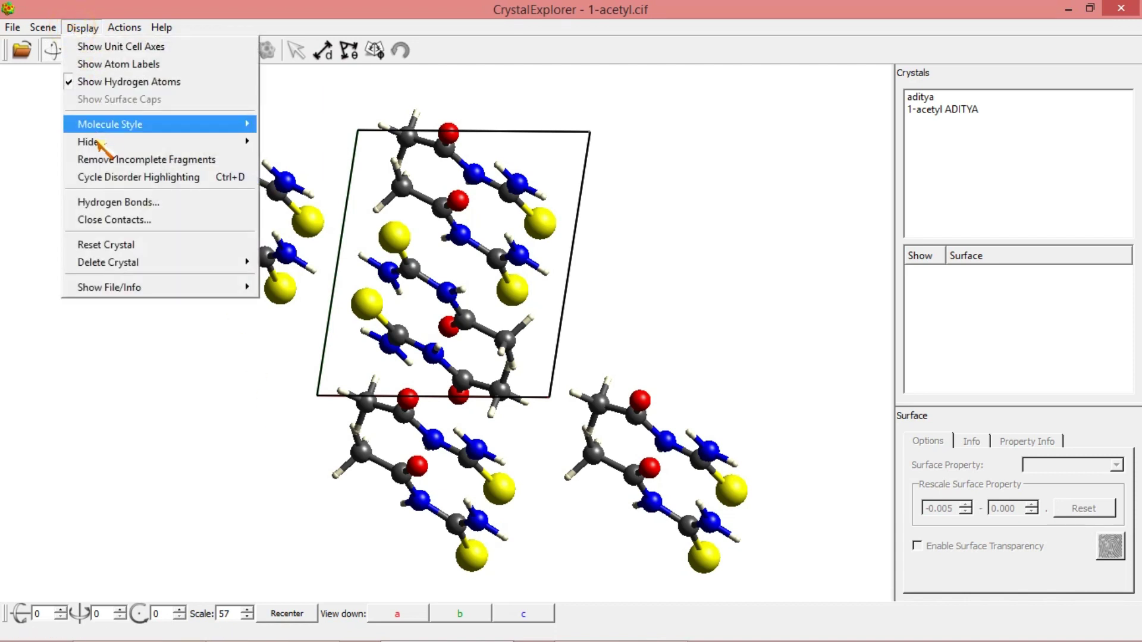
pyautogui.click(116, 203)
# Enable Show hydrogen bonds so green dashed bonds appear, then view the rotated packing down a
pyautogui.click(442, 263)
pyautogui.click(406, 263)
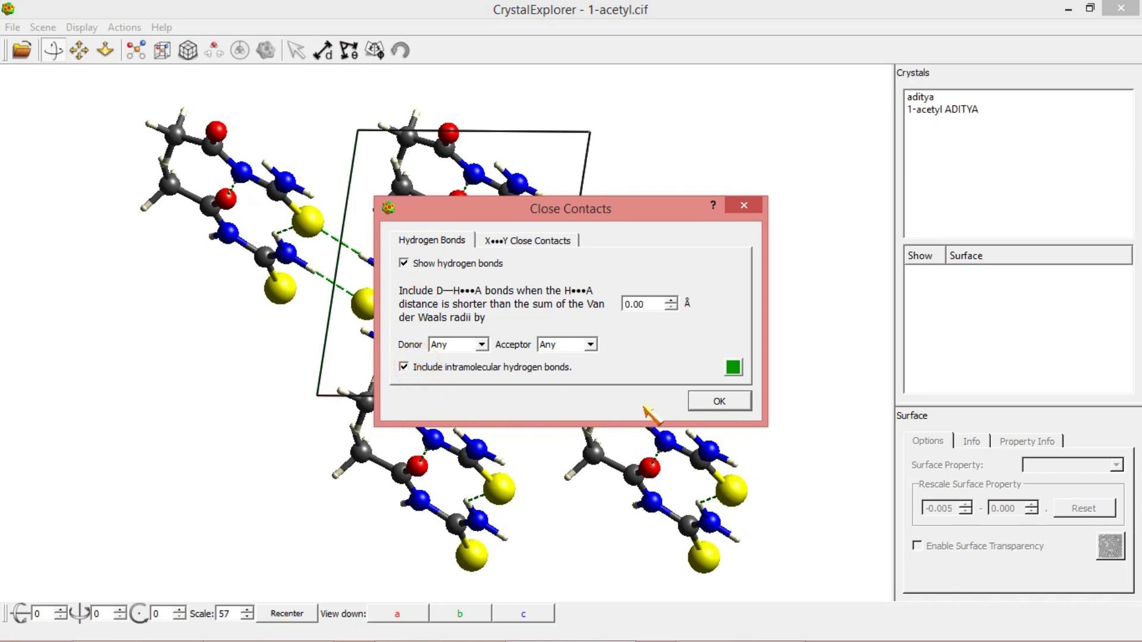
pyautogui.click(716, 402)
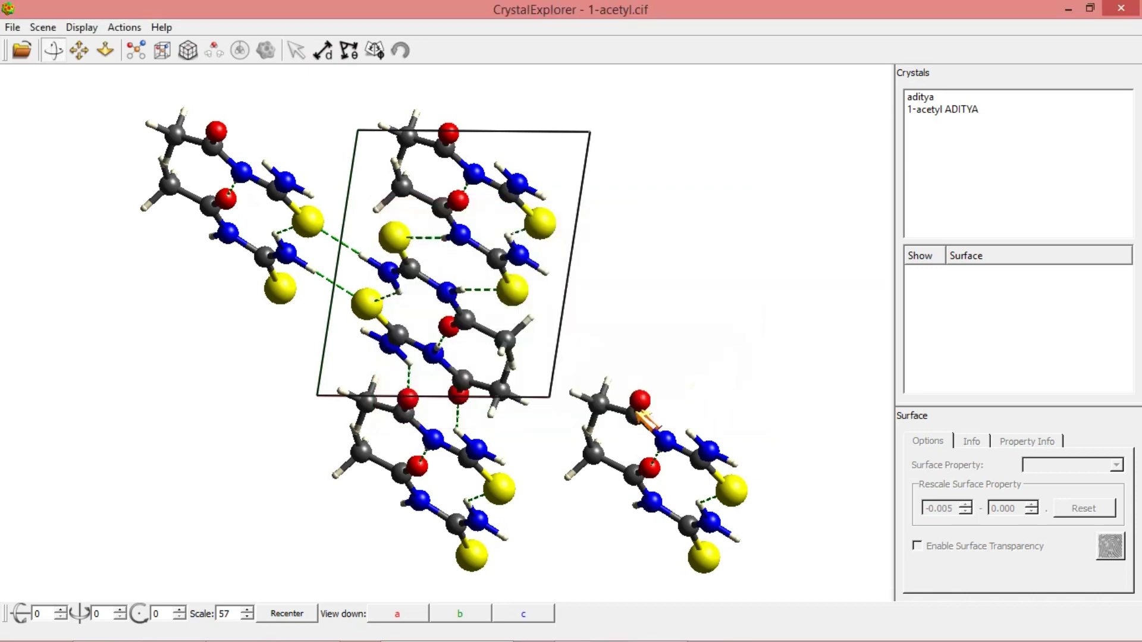
pyautogui.moveTo(550, 312); pyautogui.dragTo(585, 312)
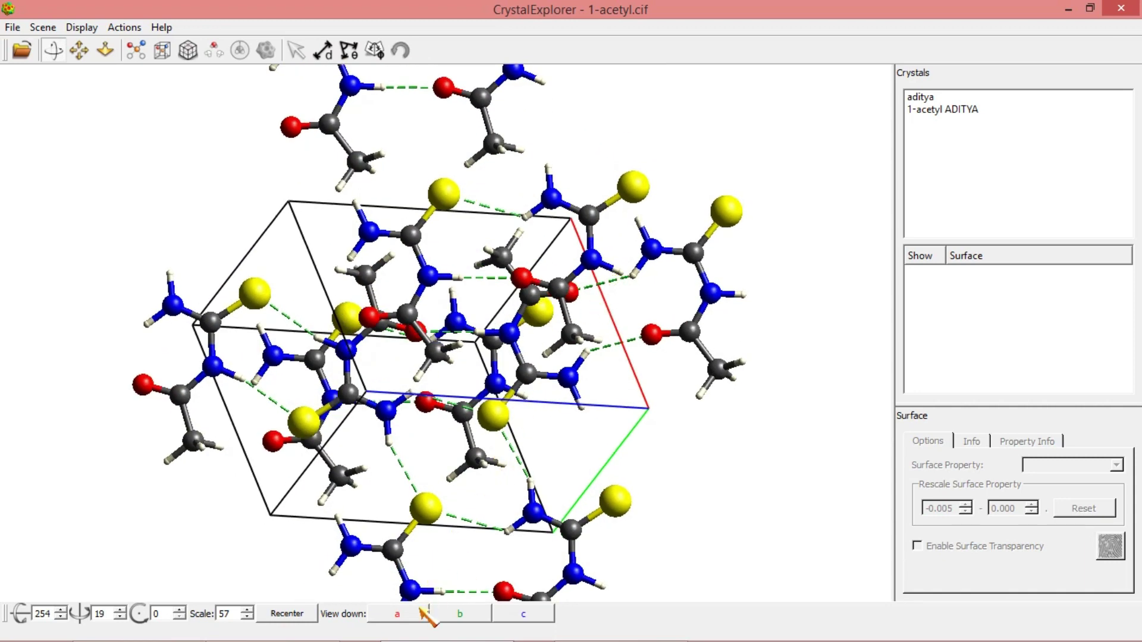
pyautogui.click(397, 613)
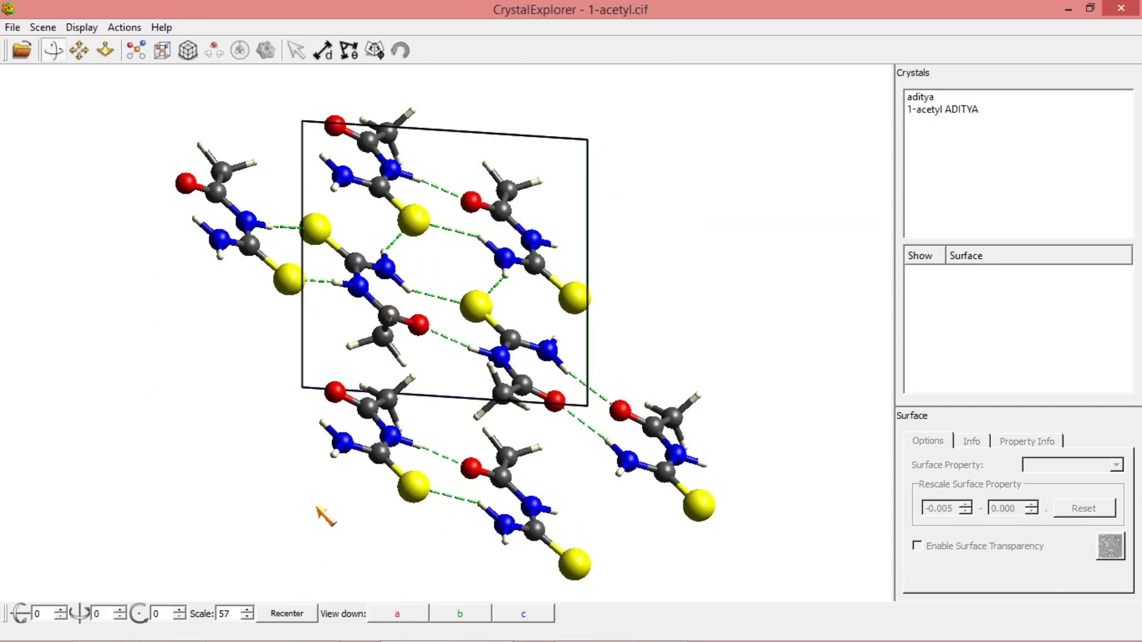
# View the hydrogen-bonded packing down the b axis and then the c axis, adjusting zoom
pyautogui.click(466, 615)
pyautogui.scroll(-3, 576, 493)
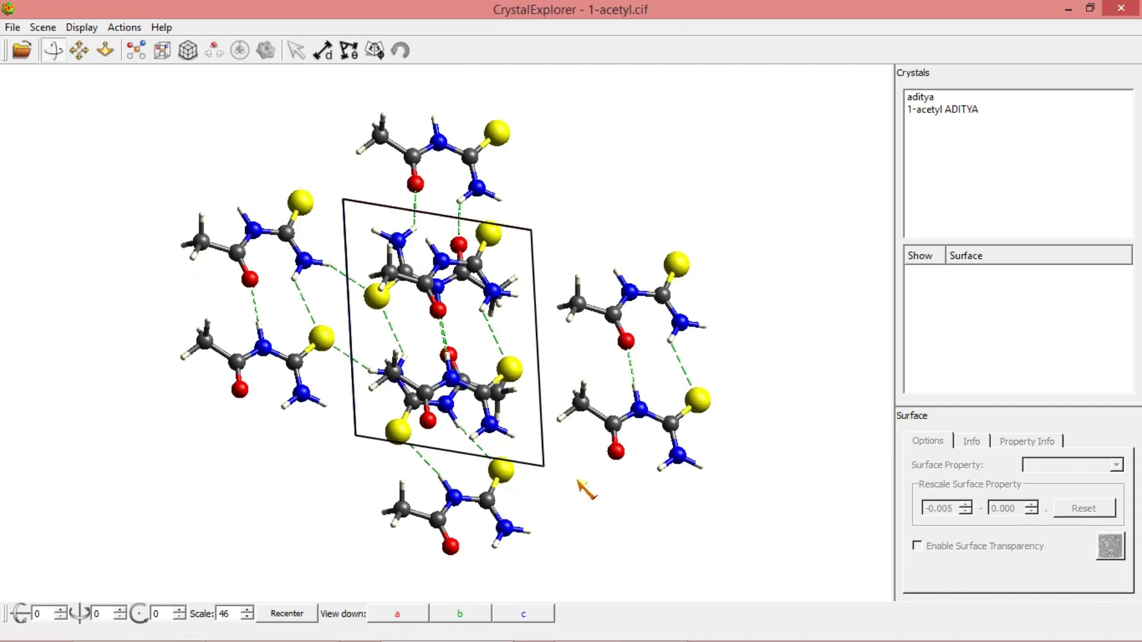
pyautogui.click(524, 613)
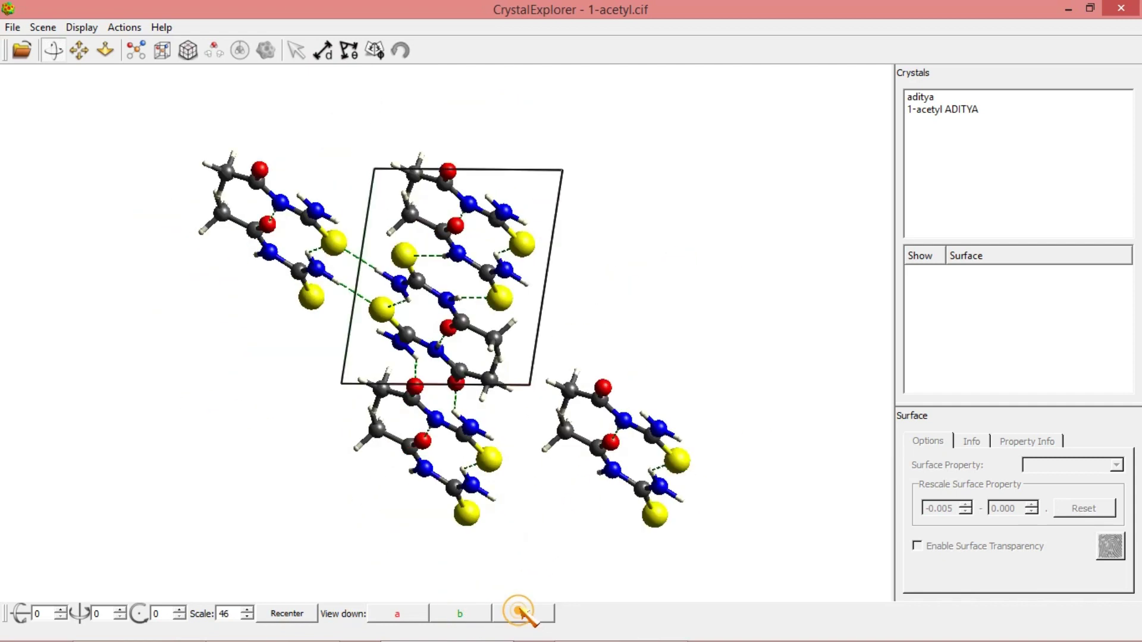
pyautogui.scroll(2, 538, 488)
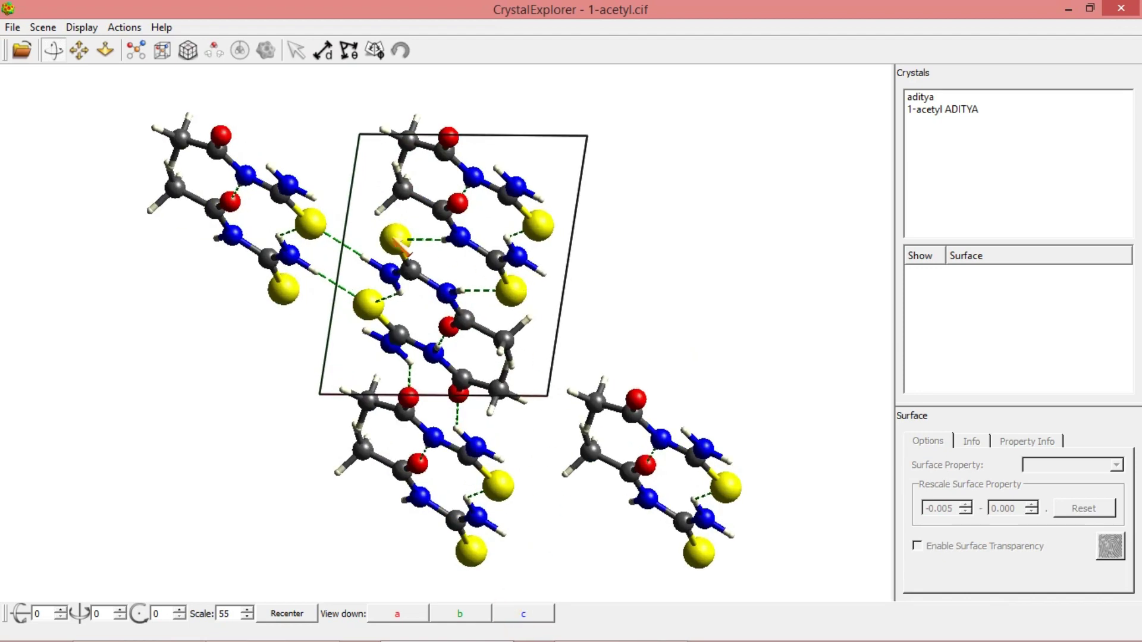
# Rotate the packing to an oblique perspective view of the unit cell
pyautogui.moveTo(459, 350); pyautogui.dragTo(552, 290)
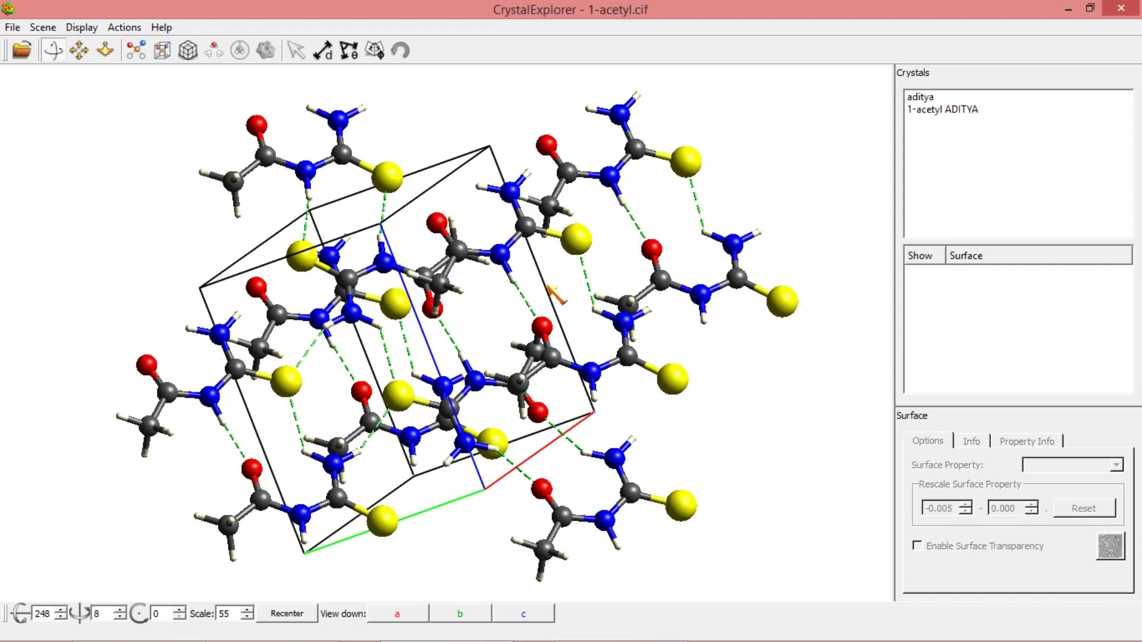
pyautogui.scroll(-2, 549, 288)
pyautogui.scroll(2, 550, 288)
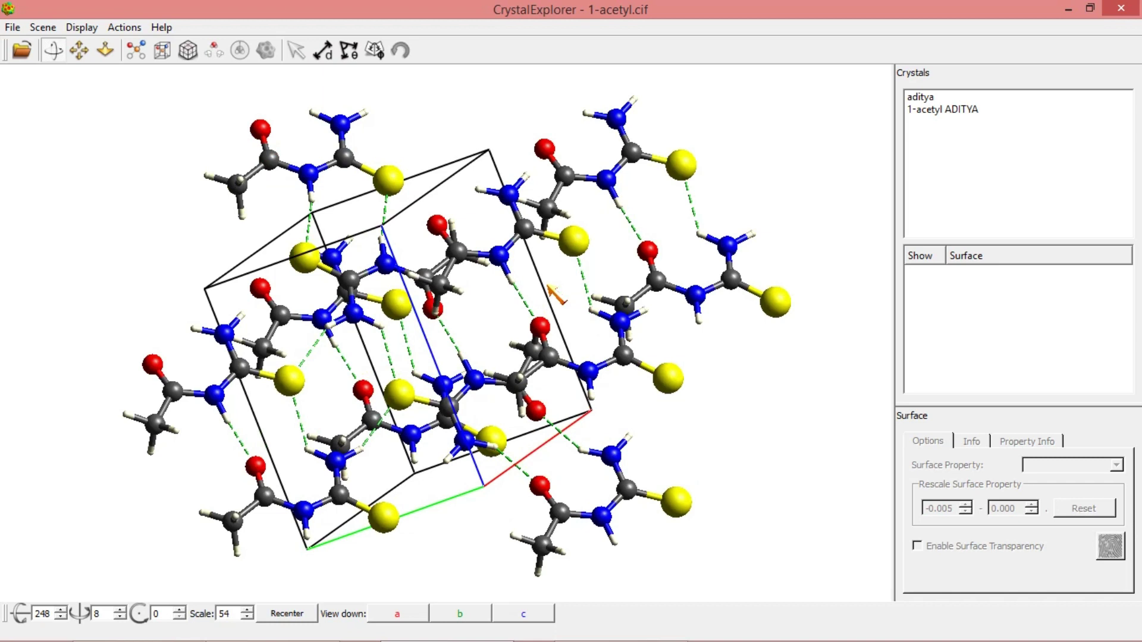